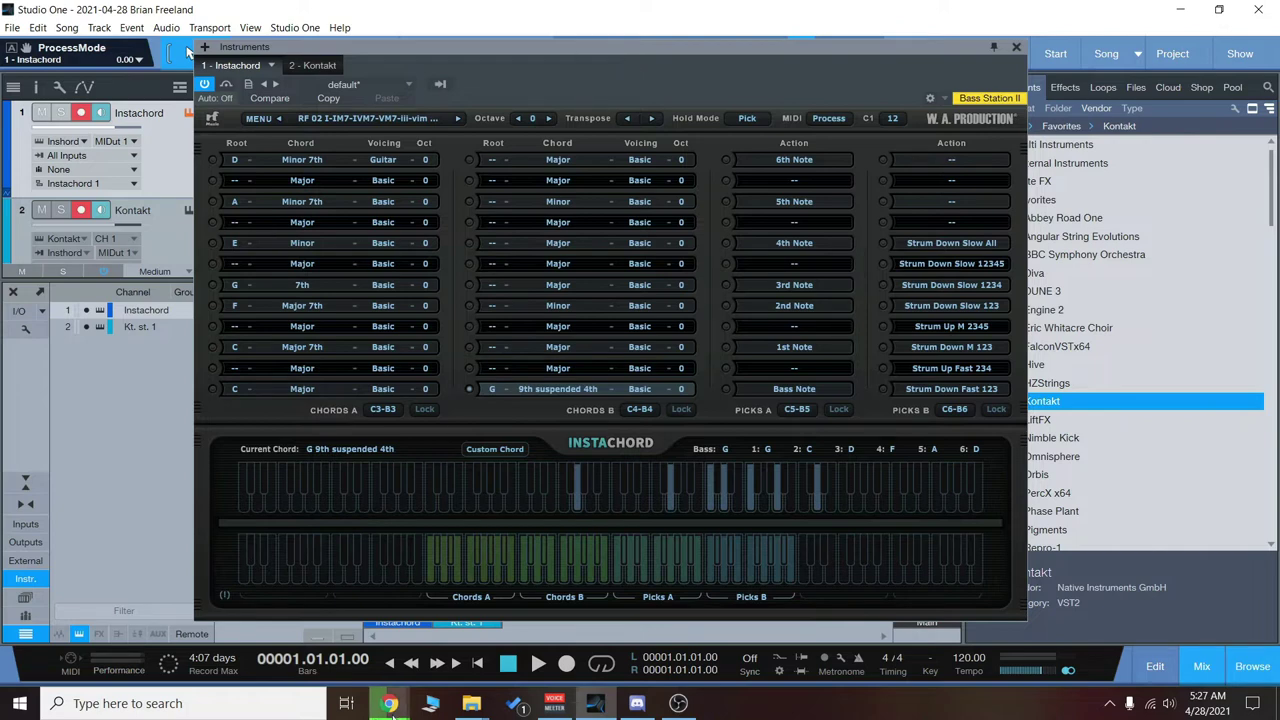
# Step: Switch to Chrome and scroll the InstaChord installer and expansions list (Jazz & Blues to Hardstyle), then return to the top
pyautogui.moveTo(390, 703)
pyautogui.click(300, 623)
pyautogui.scroll(1, 795, 398)
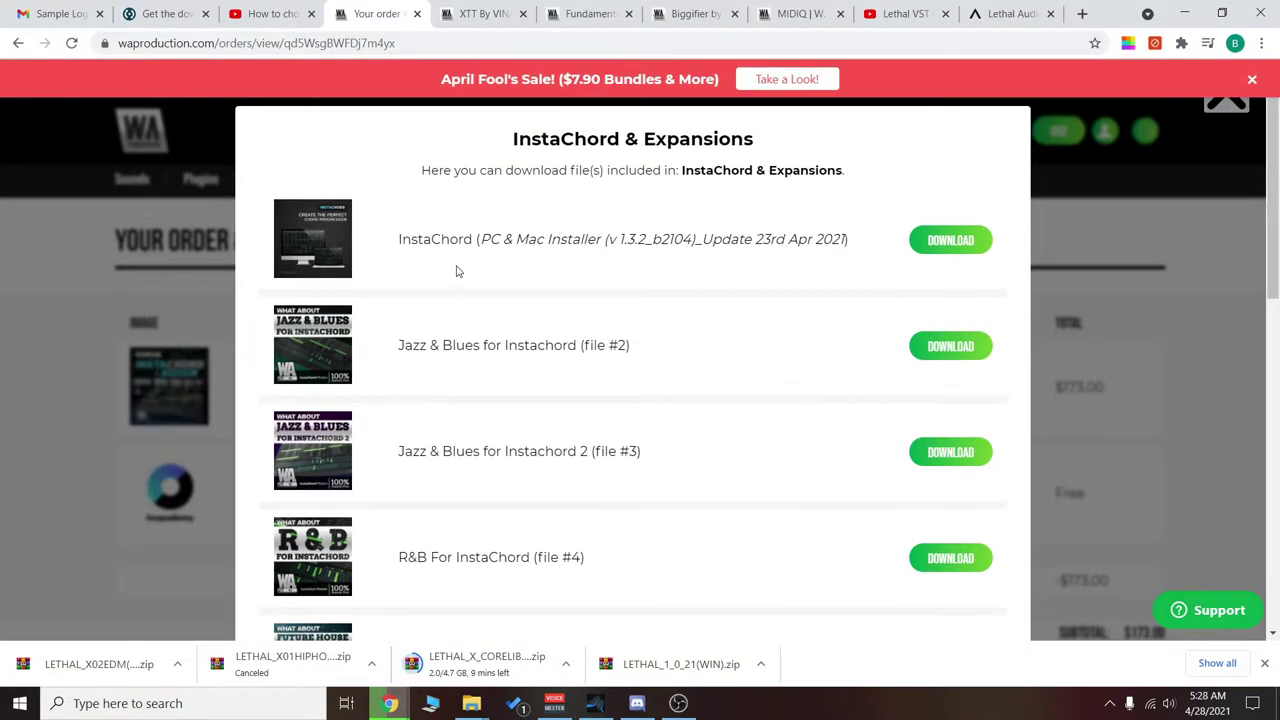
pyautogui.scroll(-3, 457, 271)
pyautogui.scroll(-4, 438, 320)
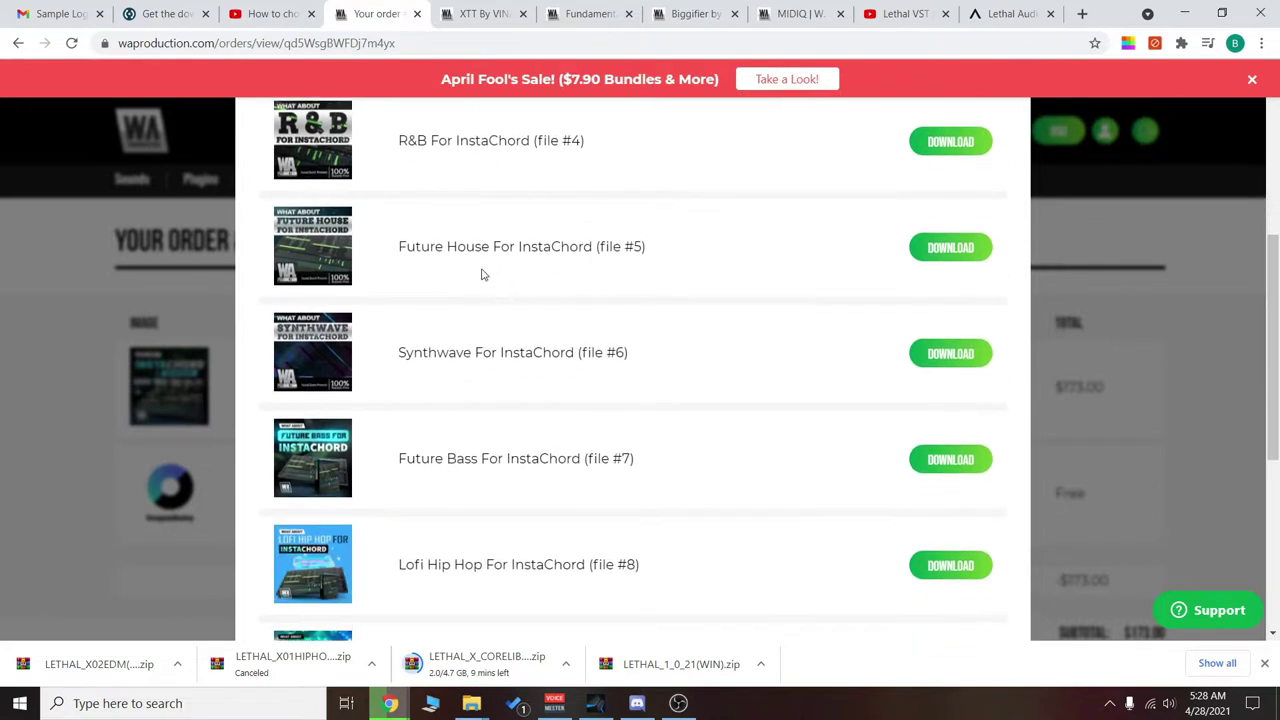
pyautogui.scroll(-1, 470, 330)
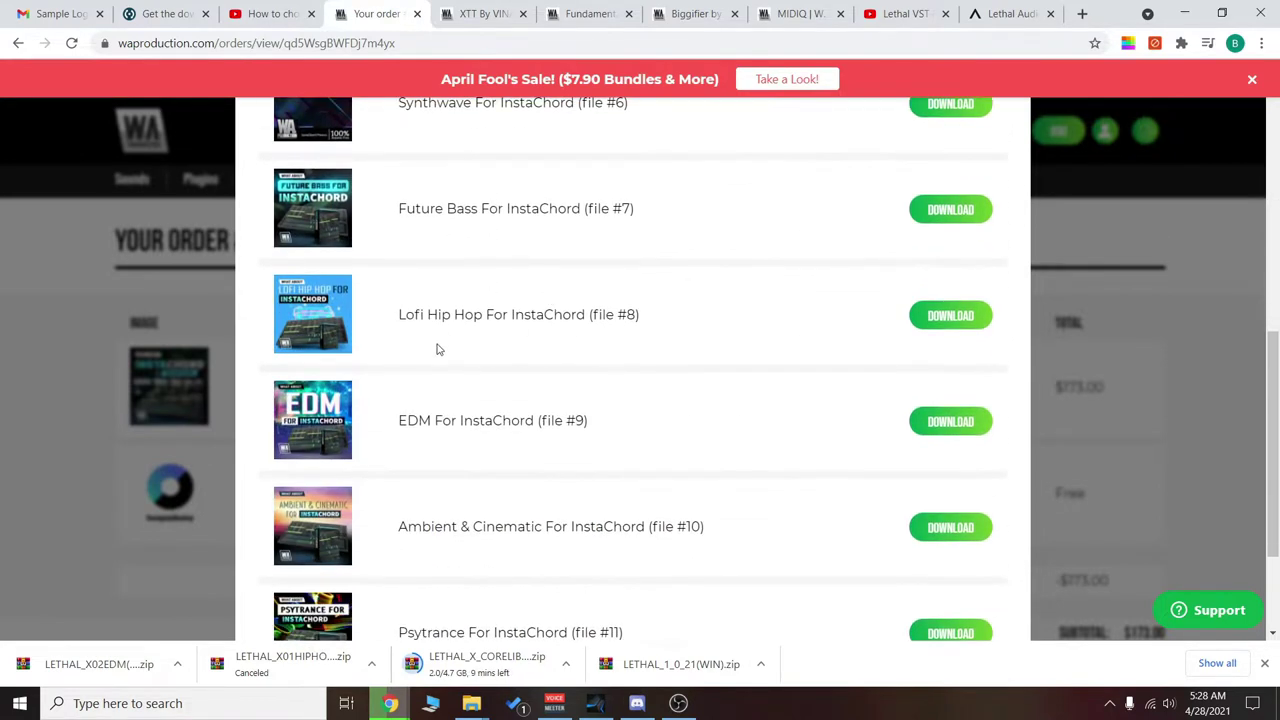
pyautogui.scroll(-2, 590, 326)
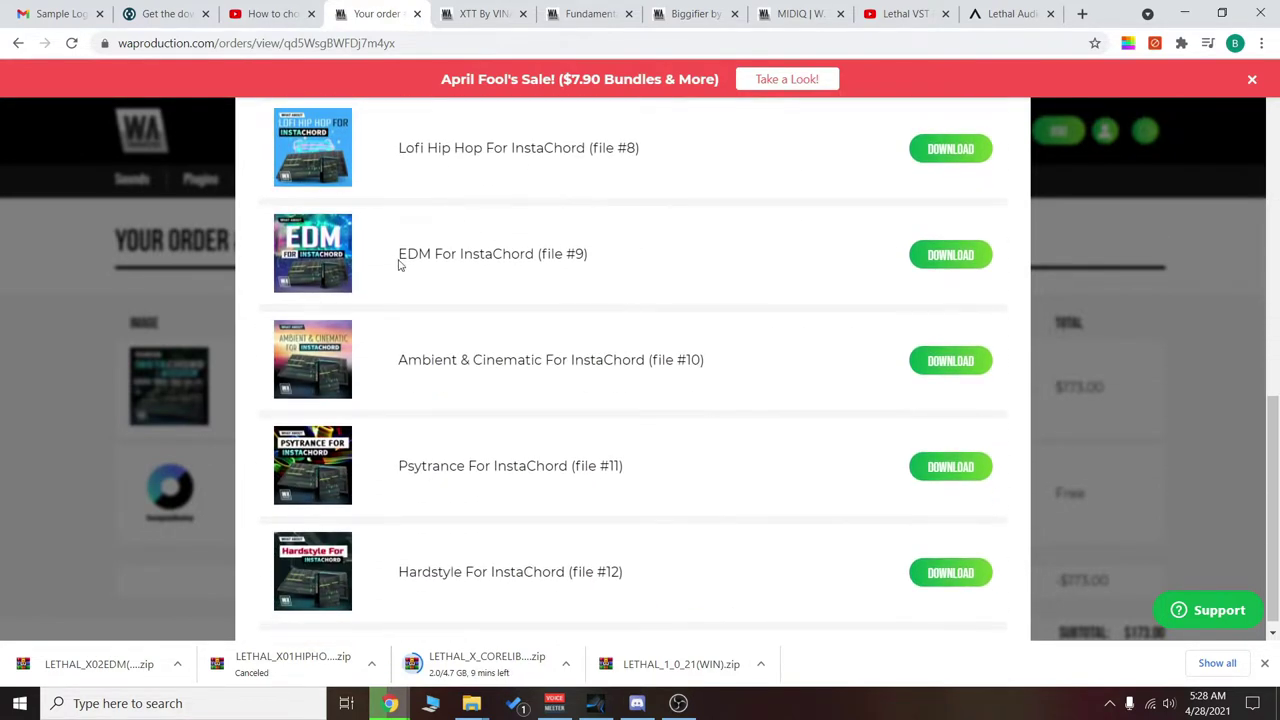
pyautogui.scroll(-1, 456, 374)
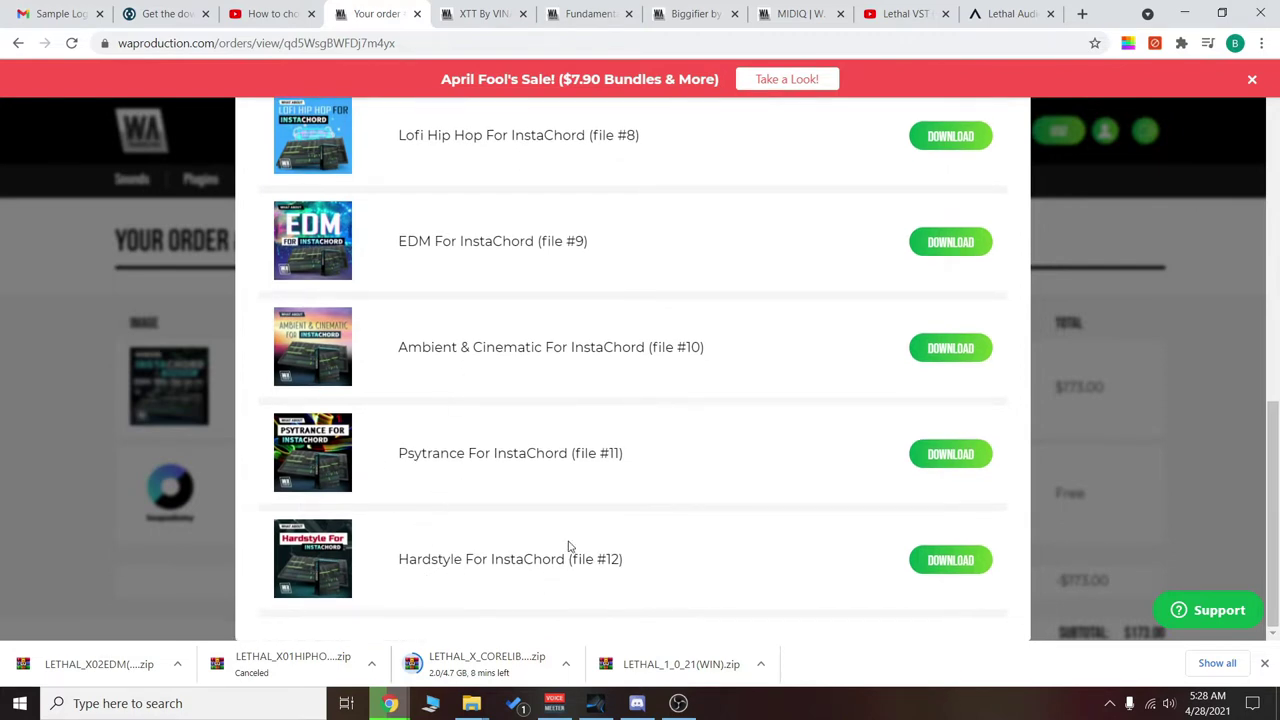
pyautogui.scroll(4, 590, 500)
pyautogui.scroll(5, 629, 429)
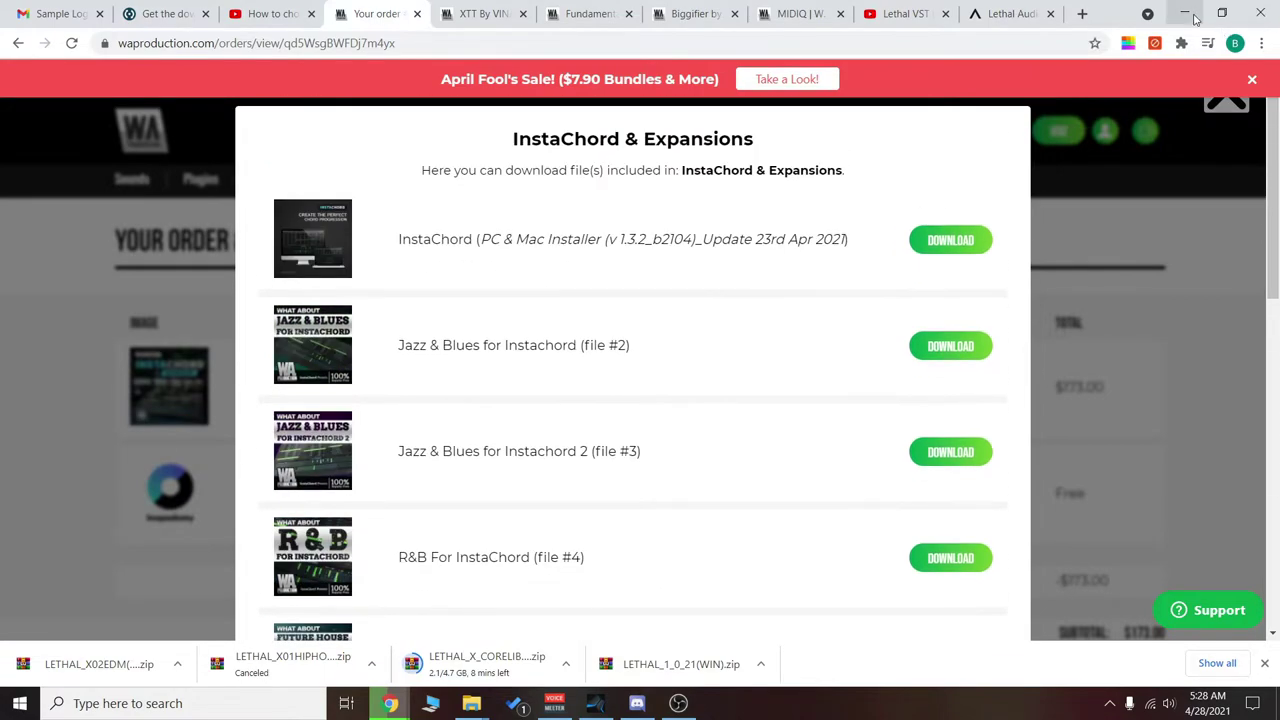
# Step: Return to Studio One, bring up the Kontakt instrument and close its plugin window
pyautogui.click(1190, 16)
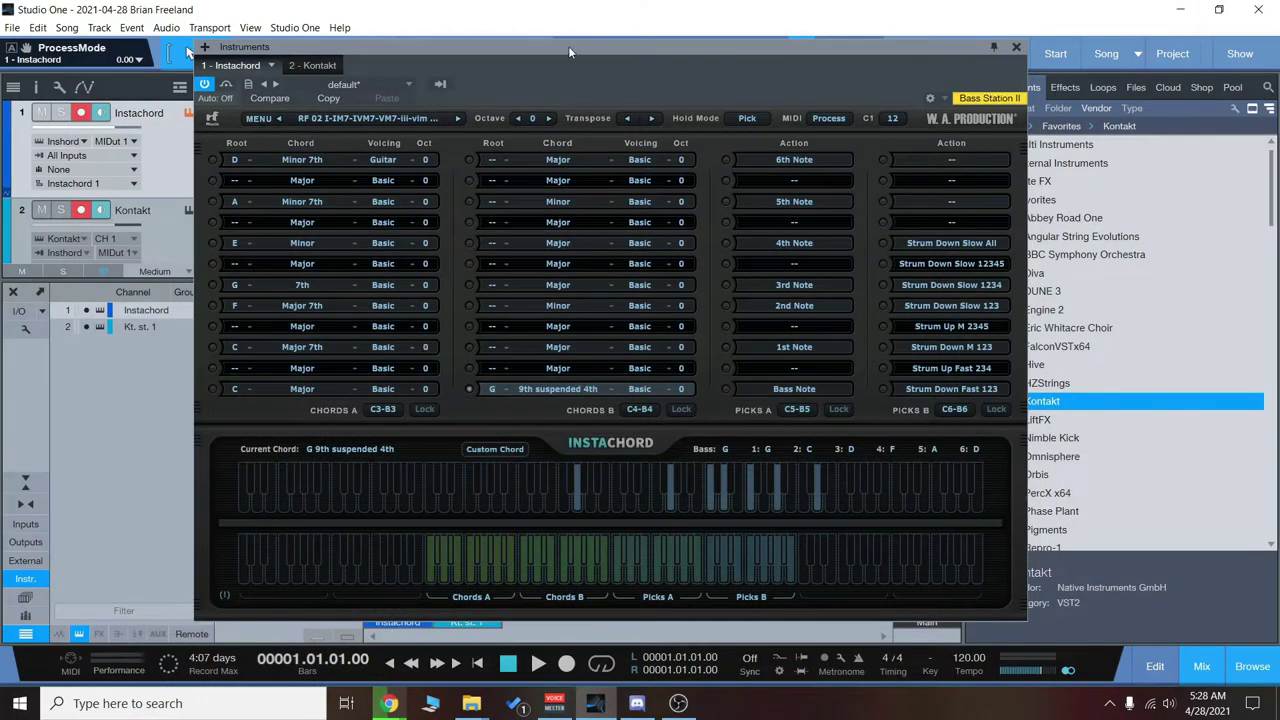
pyautogui.moveTo(568, 46); pyautogui.dragTo(607, 44)
pyautogui.click(167, 235)
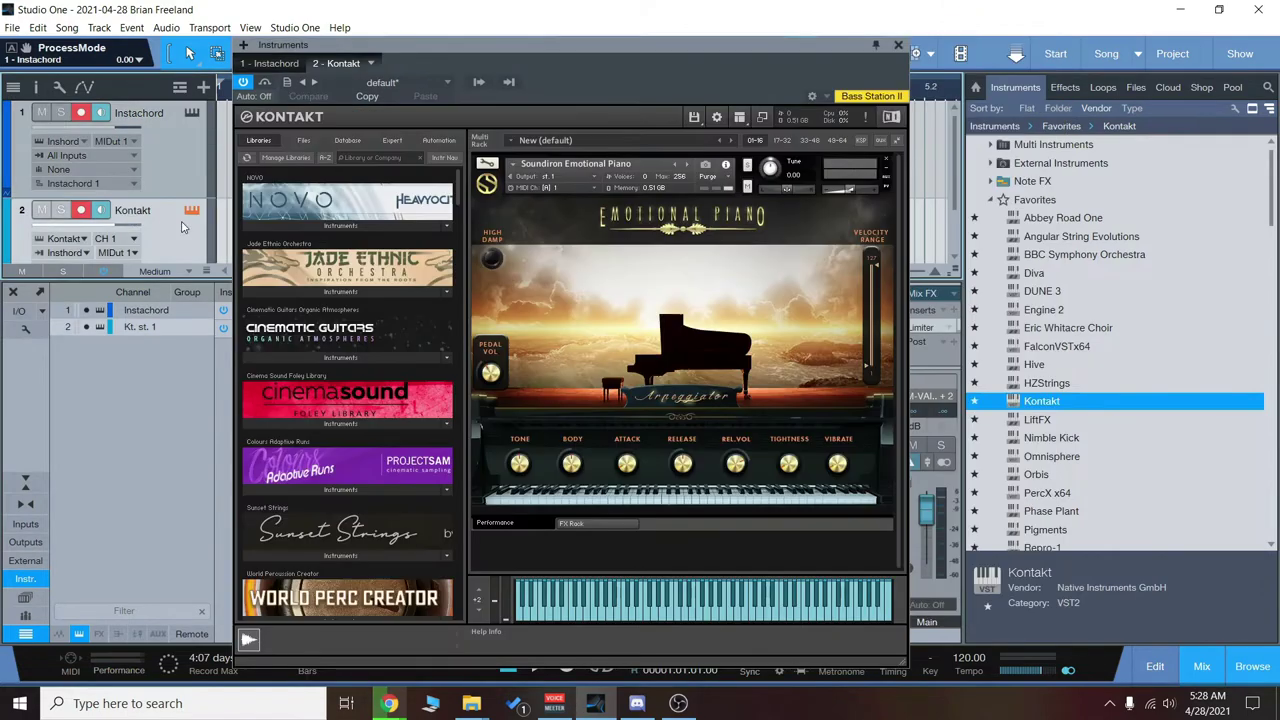
pyautogui.moveTo(503, 45); pyautogui.dragTo(519, 46)
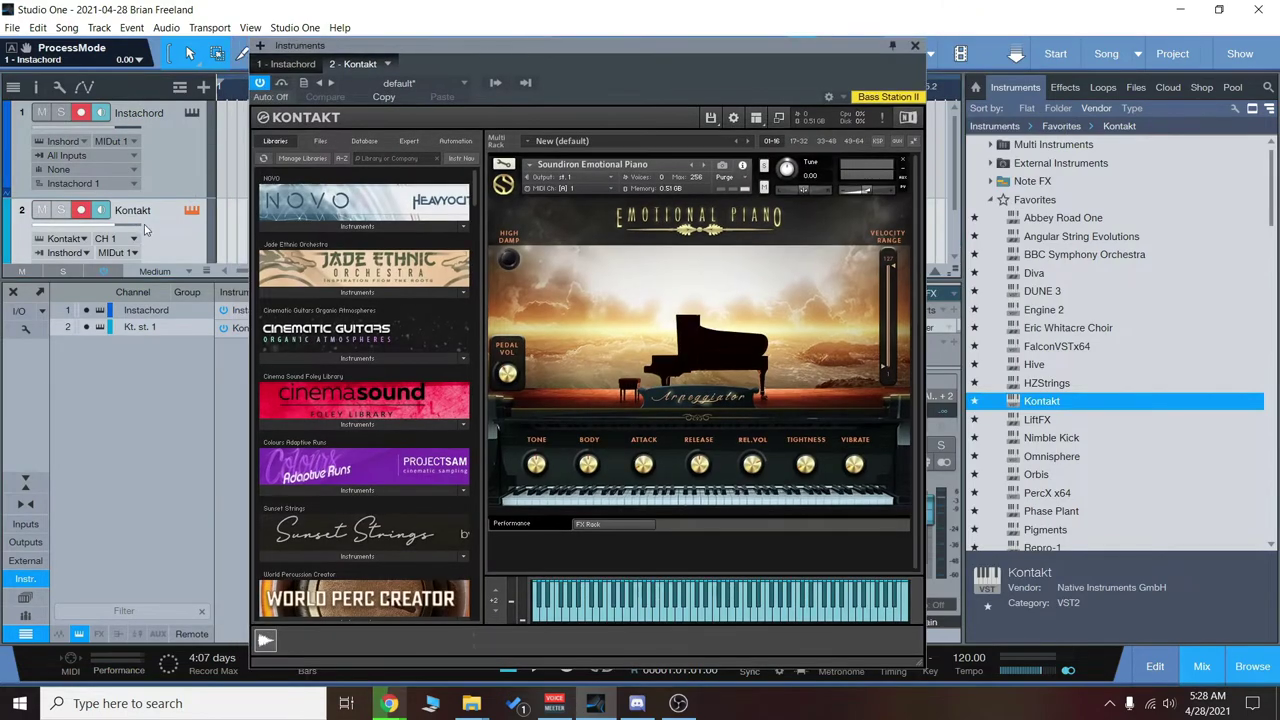
pyautogui.scroll(-1, 151, 217)
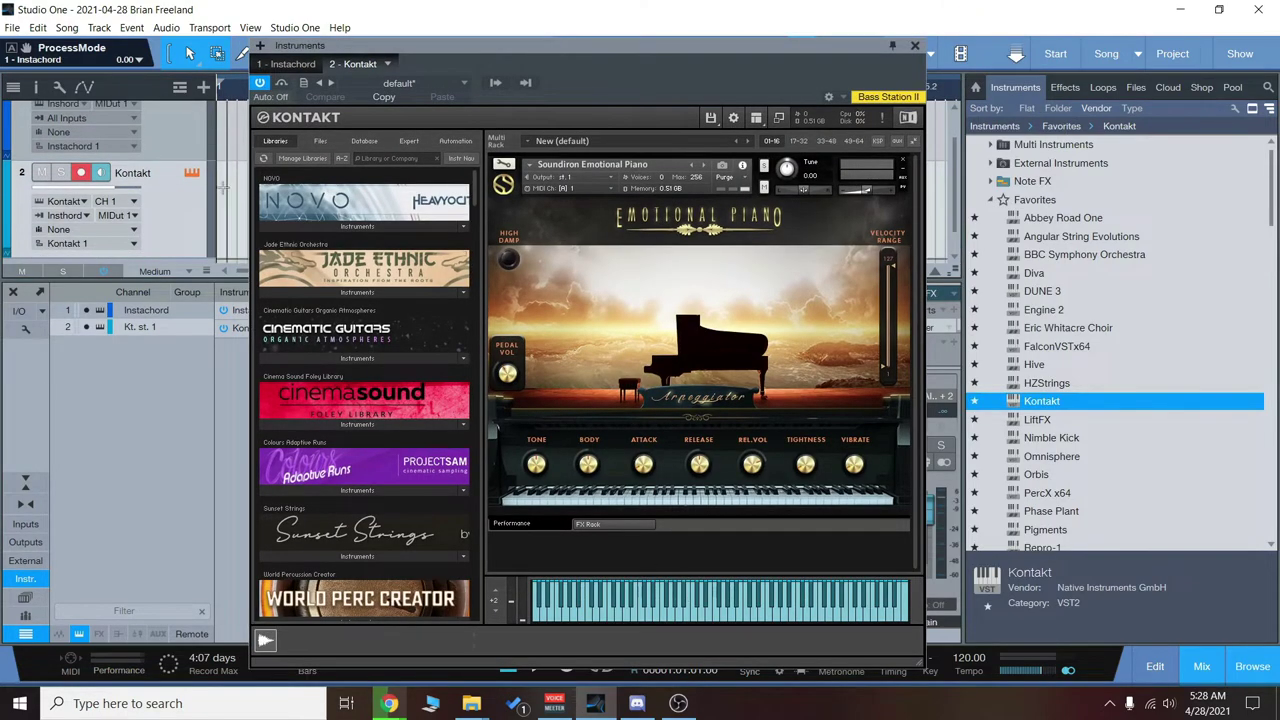
pyautogui.click(611, 137)
# Step: Keep Instachord as the Kontakt track's input, then select the Instachord track
pyautogui.scroll(1, 611, 137)
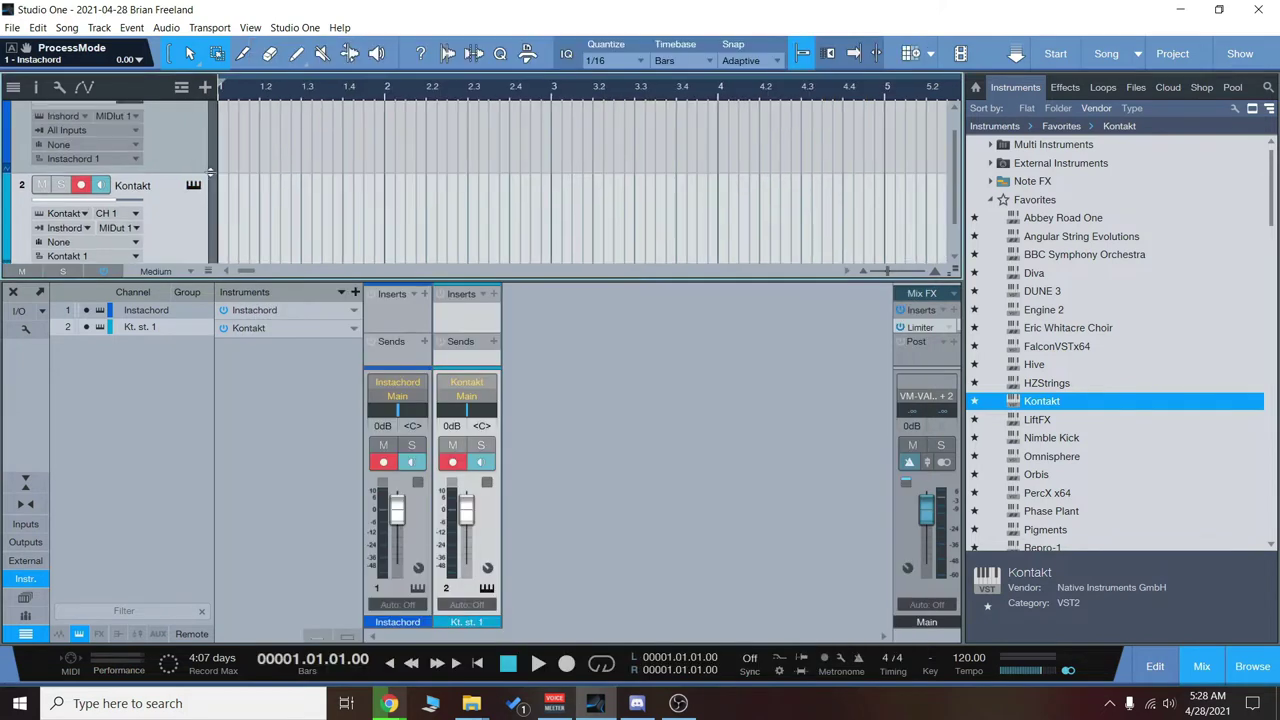
pyautogui.scroll(-3, 1110, 370)
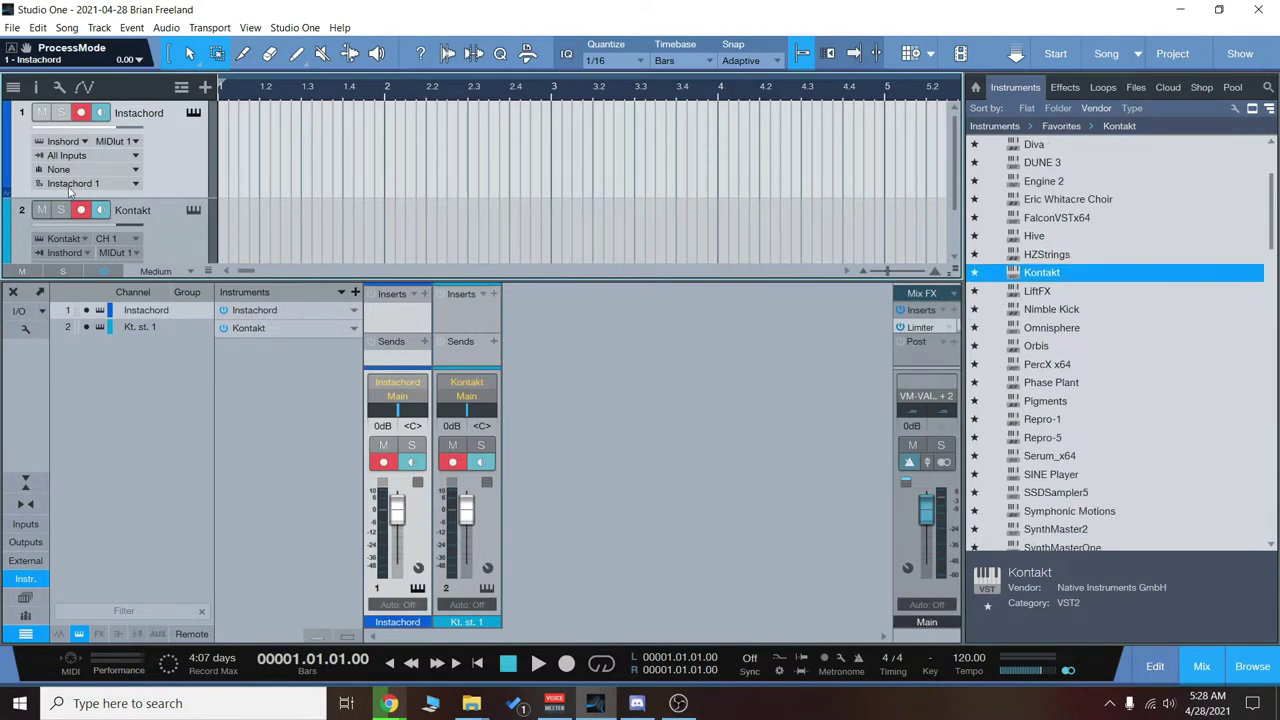
pyautogui.scroll(-2, 176, 188)
pyautogui.click(176, 188)
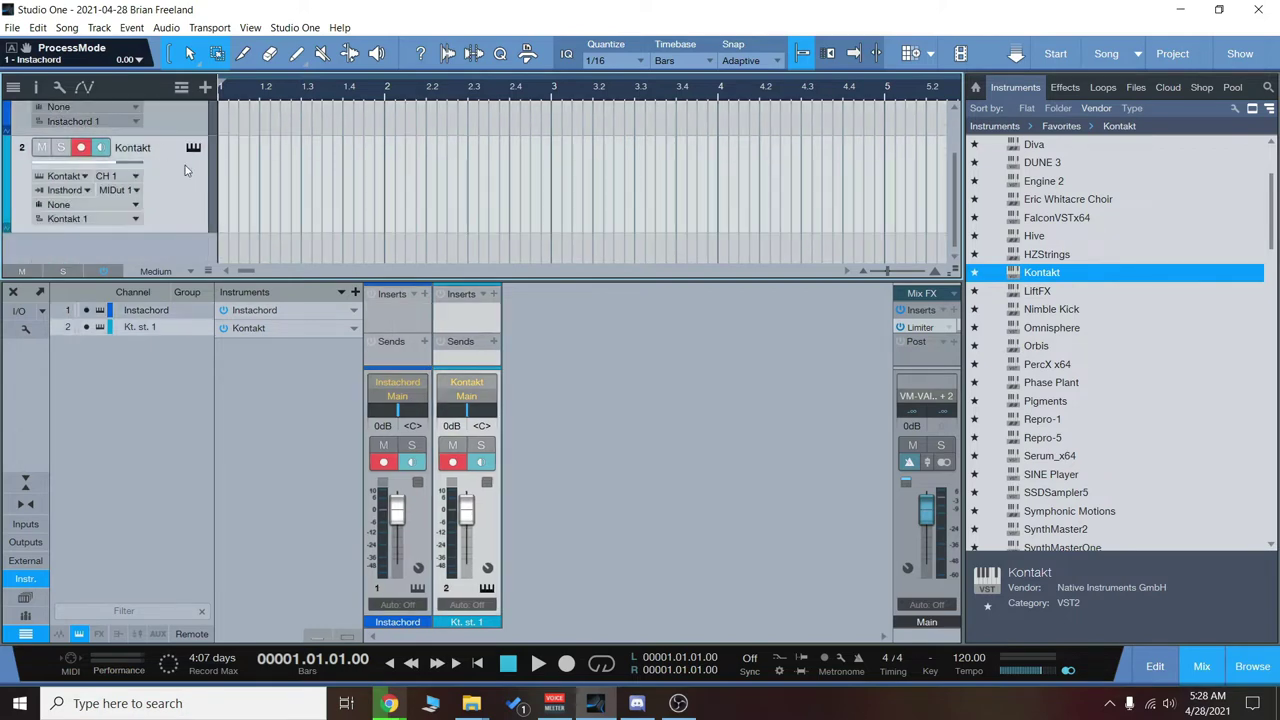
pyautogui.click(88, 191)
pyautogui.click(104, 264)
pyautogui.scroll(2, 185, 205)
pyautogui.click(185, 133)
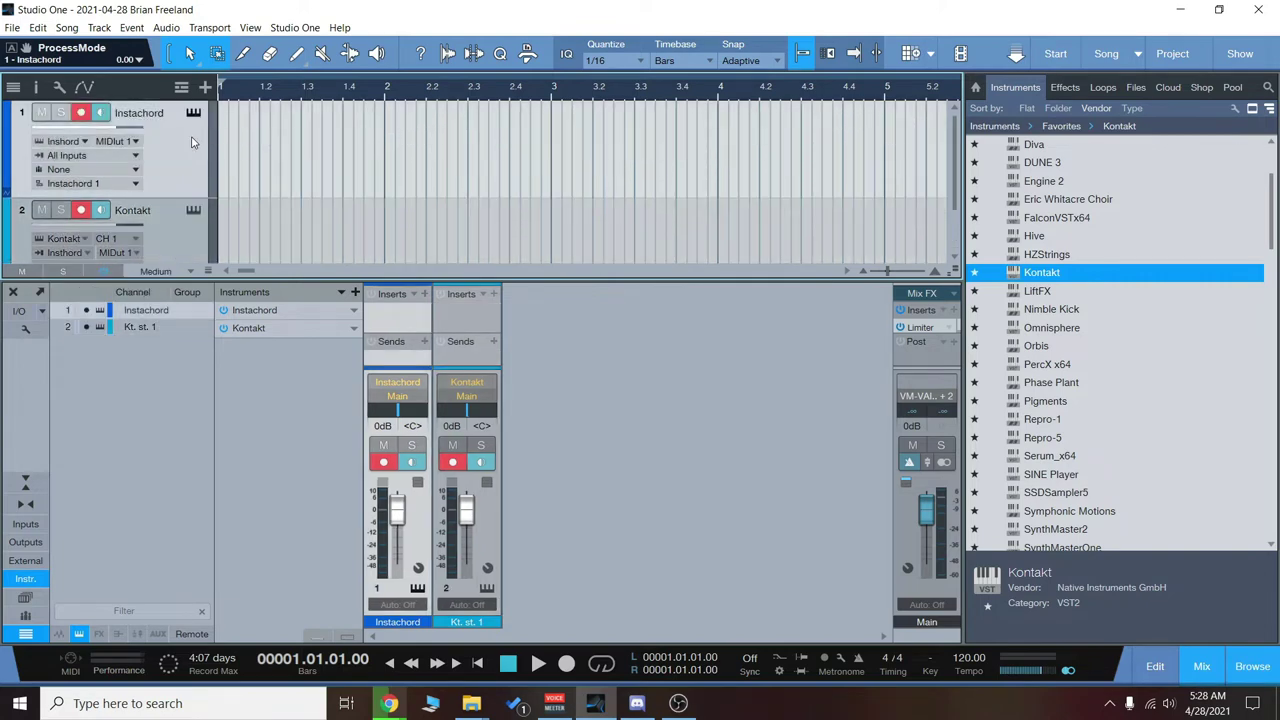
# Step: Open InstaChord from track 1, load the Default preset (C Major slot) and audition a chord through Kontakt
pyautogui.click(193, 112)
pyautogui.moveTo(708, 46); pyautogui.dragTo(700, 50)
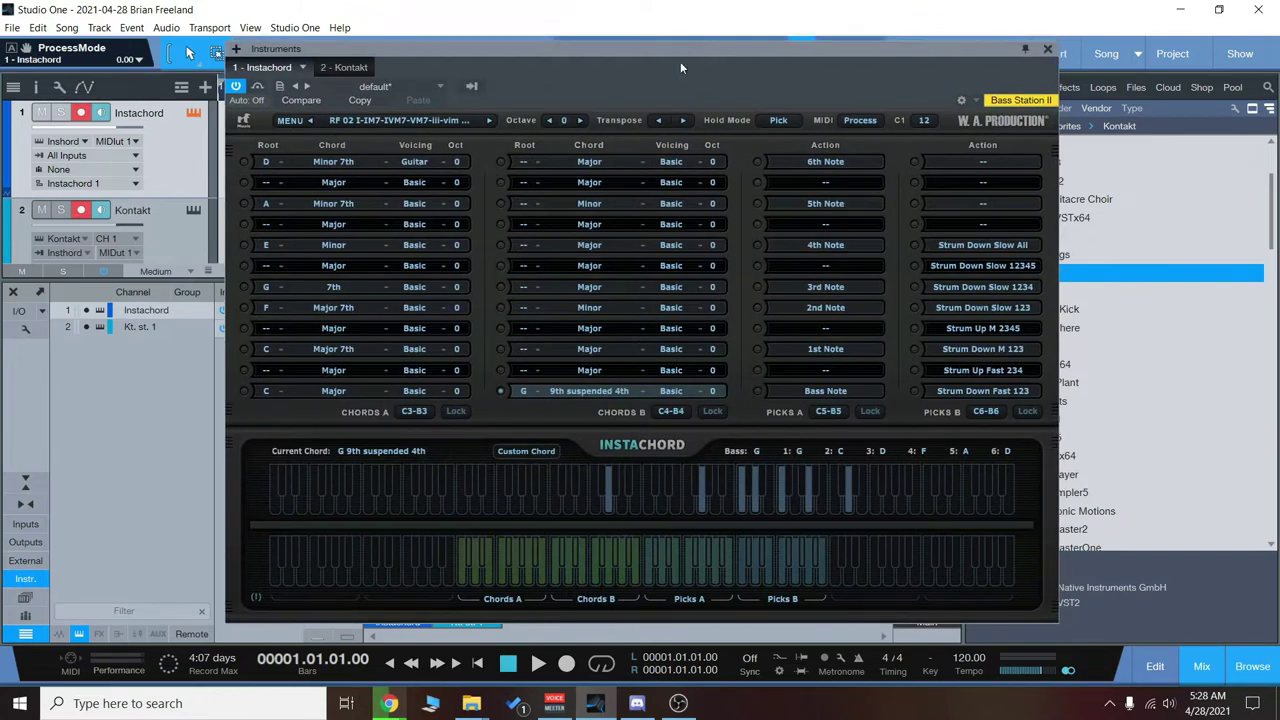
pyautogui.click(374, 119)
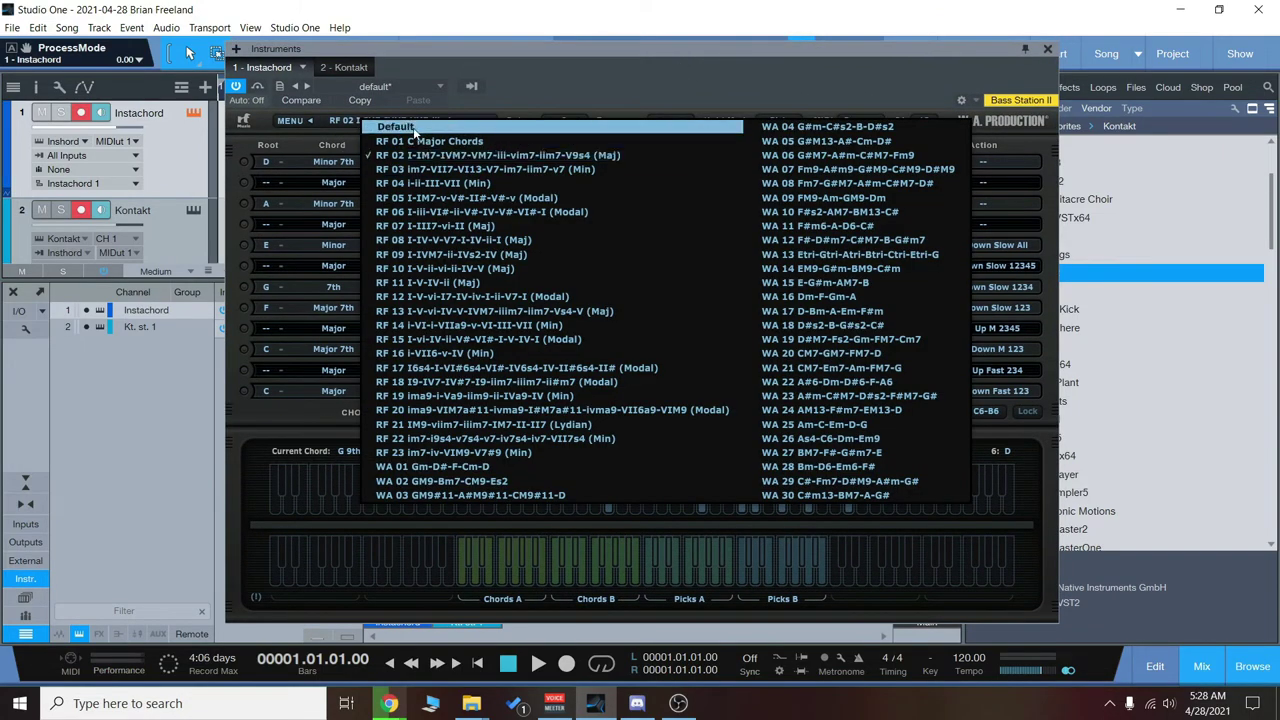
pyautogui.click(385, 131)
pyautogui.moveTo(546, 52); pyautogui.dragTo(572, 60)
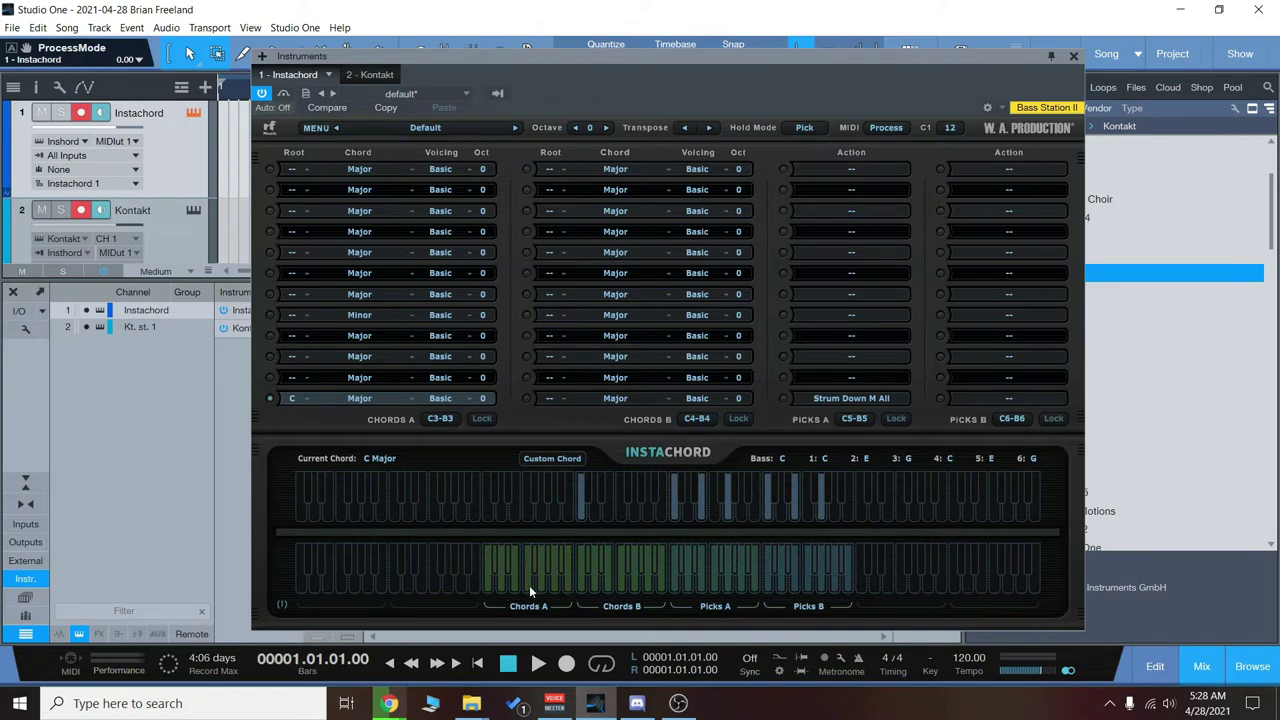
pyautogui.click(676, 592)
# Step: Try the first Picks A slot as Bass Note, then Hit All 6, auditioning each
pyautogui.click(852, 190)
pyautogui.moveTo(755, 191)
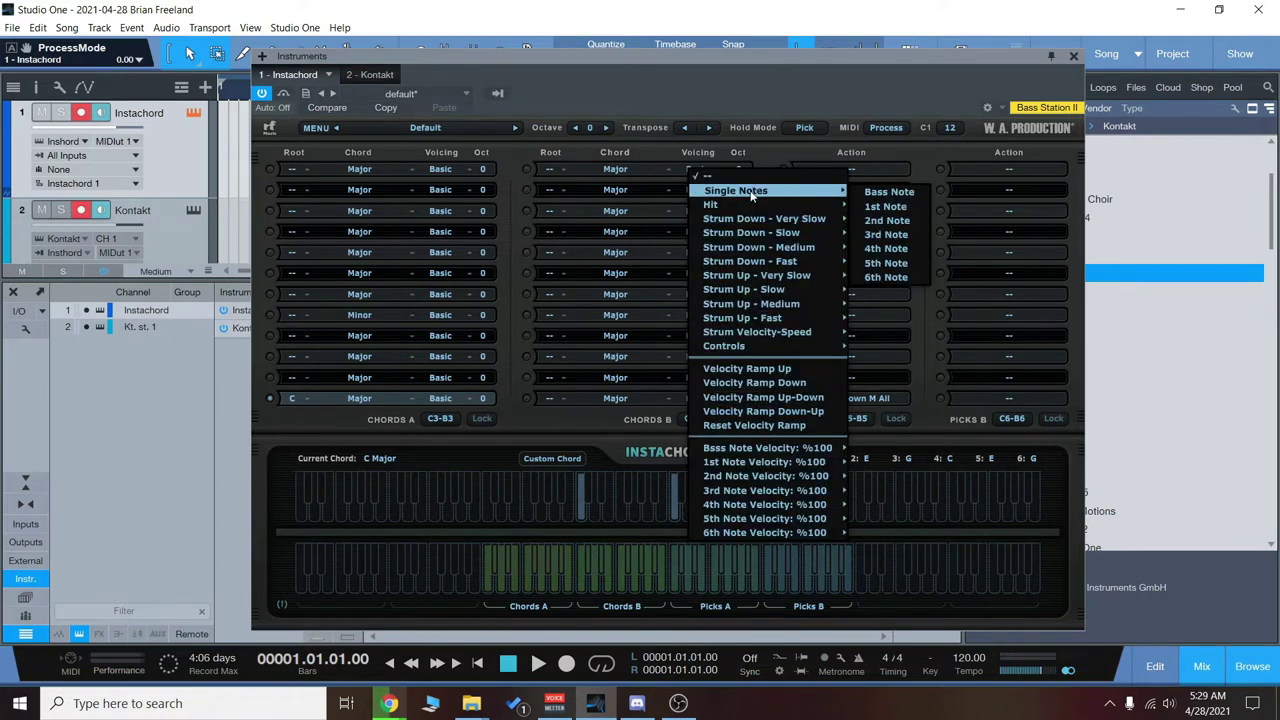
pyautogui.click(893, 195)
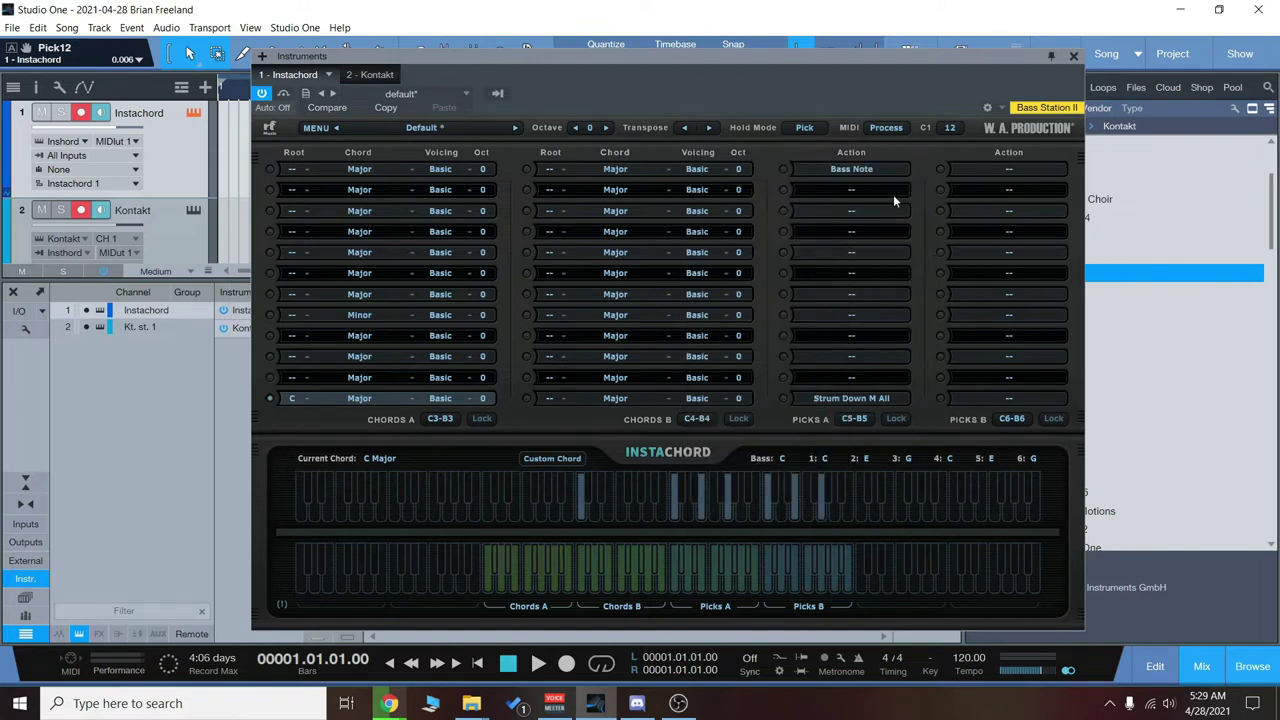
pyautogui.click(756, 584)
pyautogui.click(756, 584)
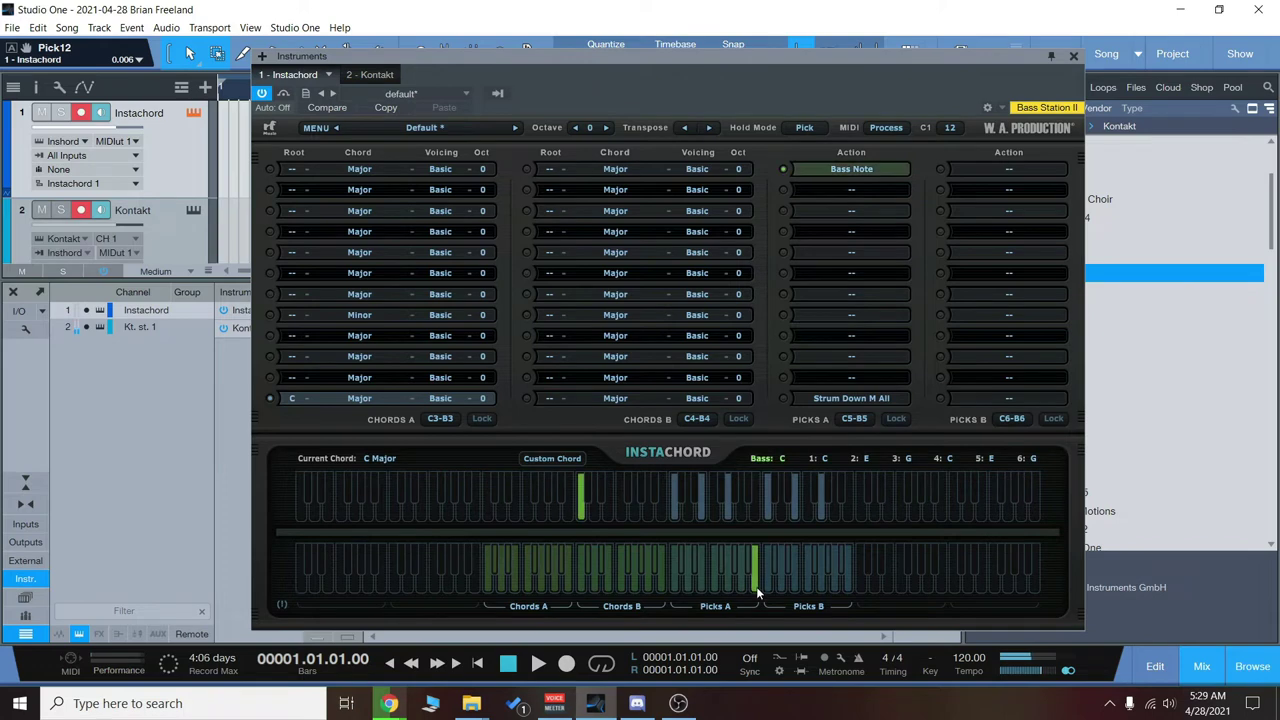
pyautogui.click(808, 170)
pyautogui.moveTo(780, 208)
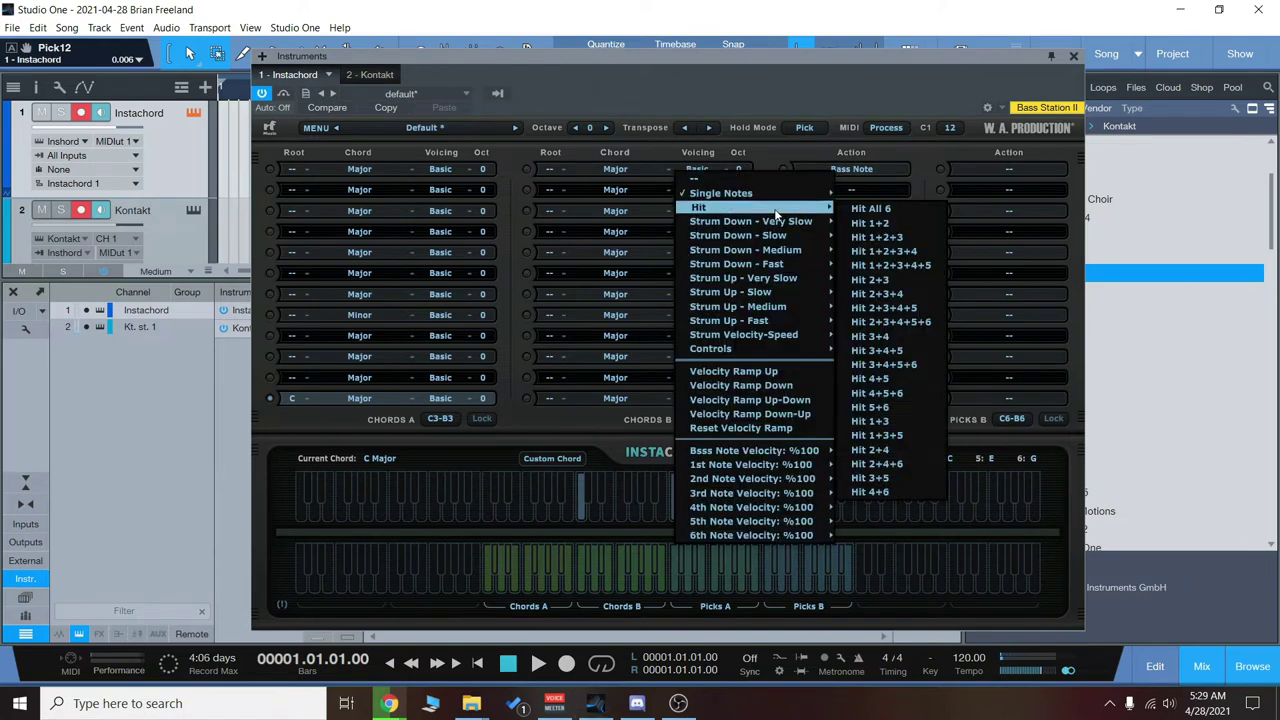
pyautogui.click(870, 209)
pyautogui.click(754, 587)
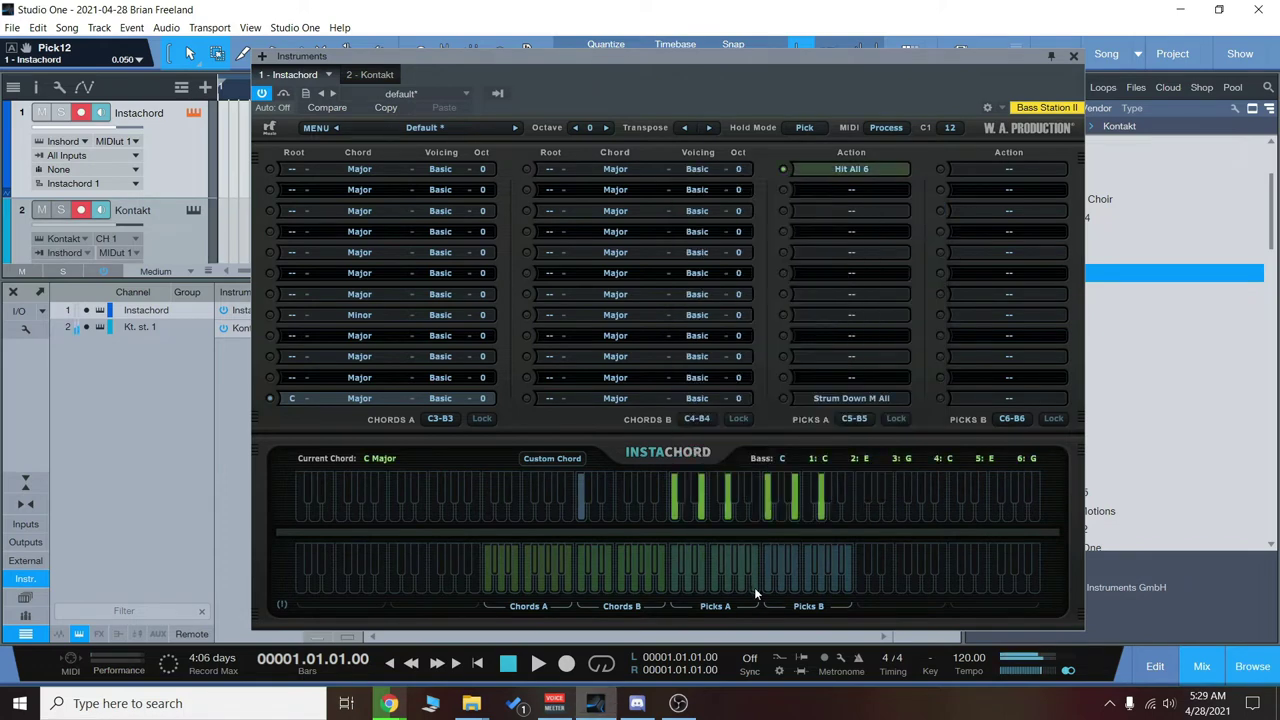
# Step: Set the first Picks A slot to Strum Up Slow All and audition the upward strum
pyautogui.click(843, 172)
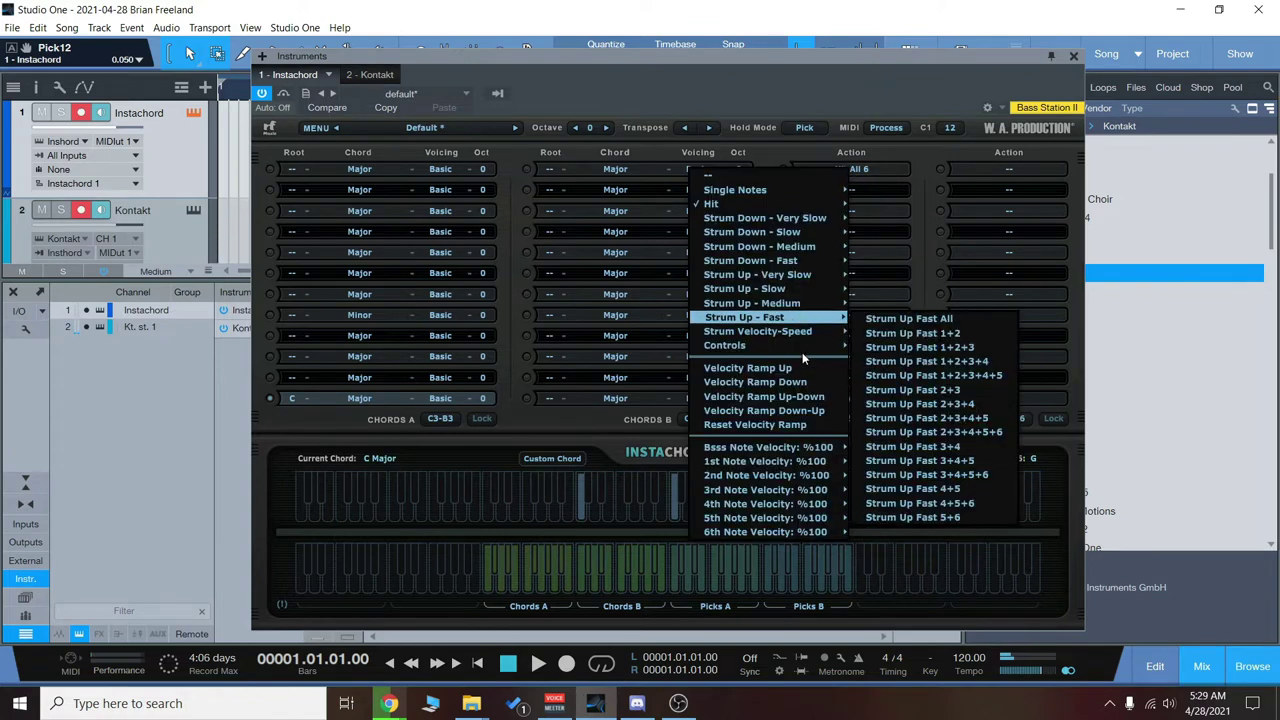
pyautogui.moveTo(760, 288)
pyautogui.click(890, 292)
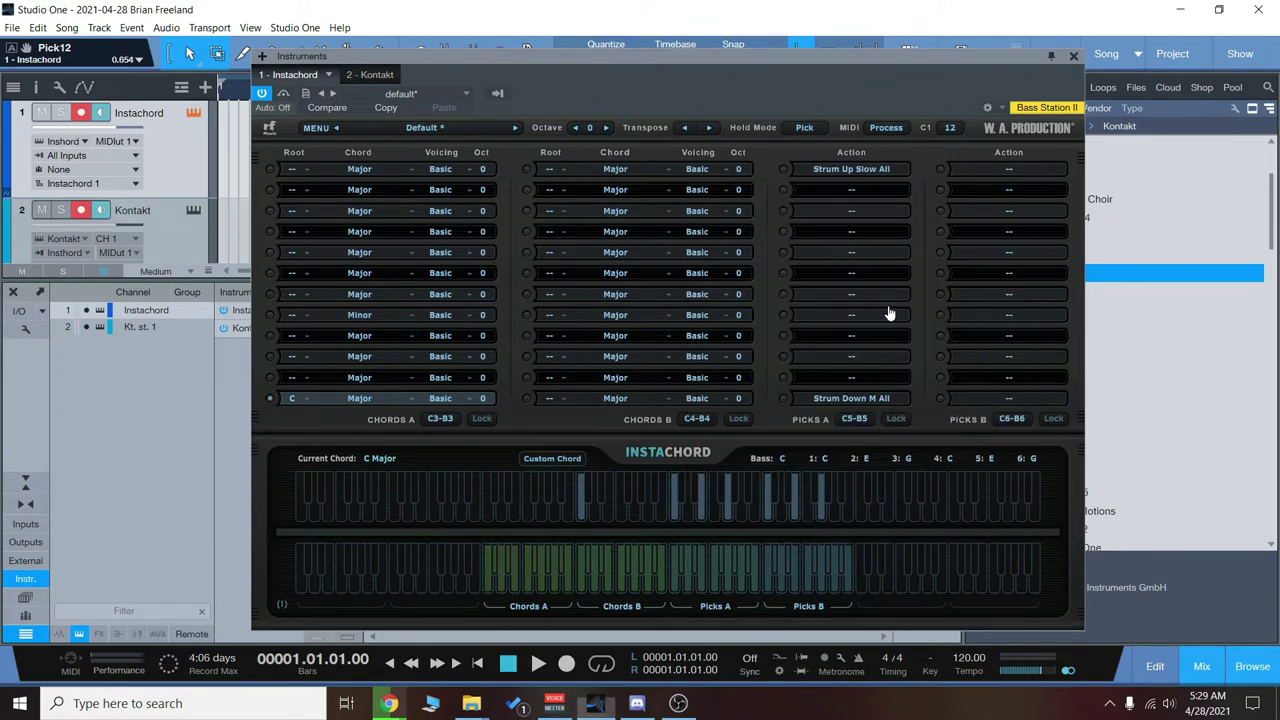
pyautogui.click(755, 587)
pyautogui.click(850, 190)
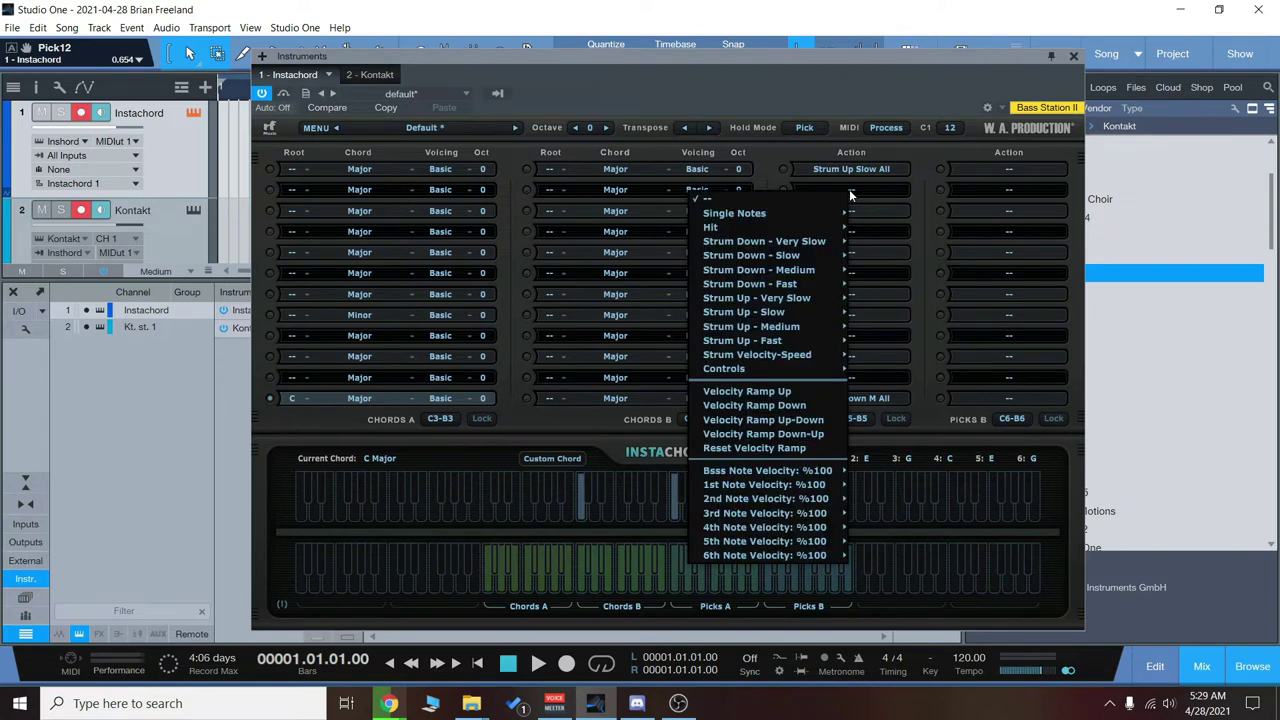
pyautogui.click(926, 188)
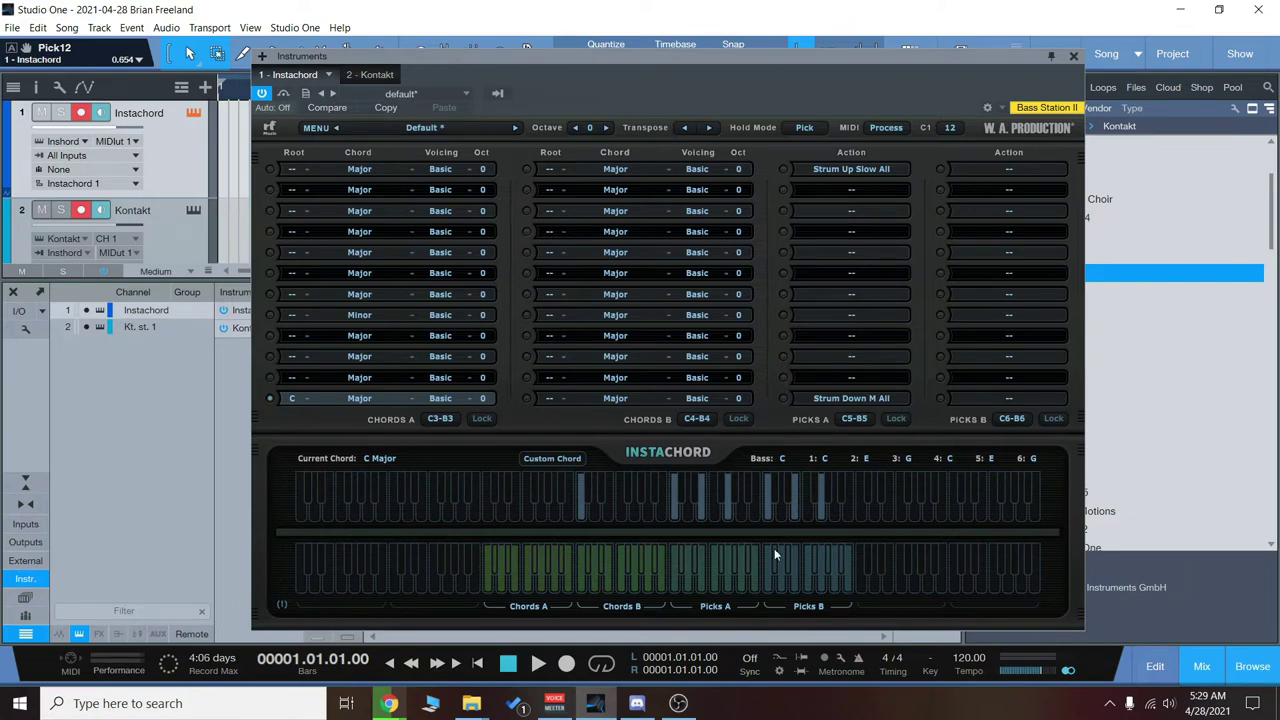
# Step: Set the first Chords A row to Root C and Chord Minor, then audition it
pyautogui.click(293, 170)
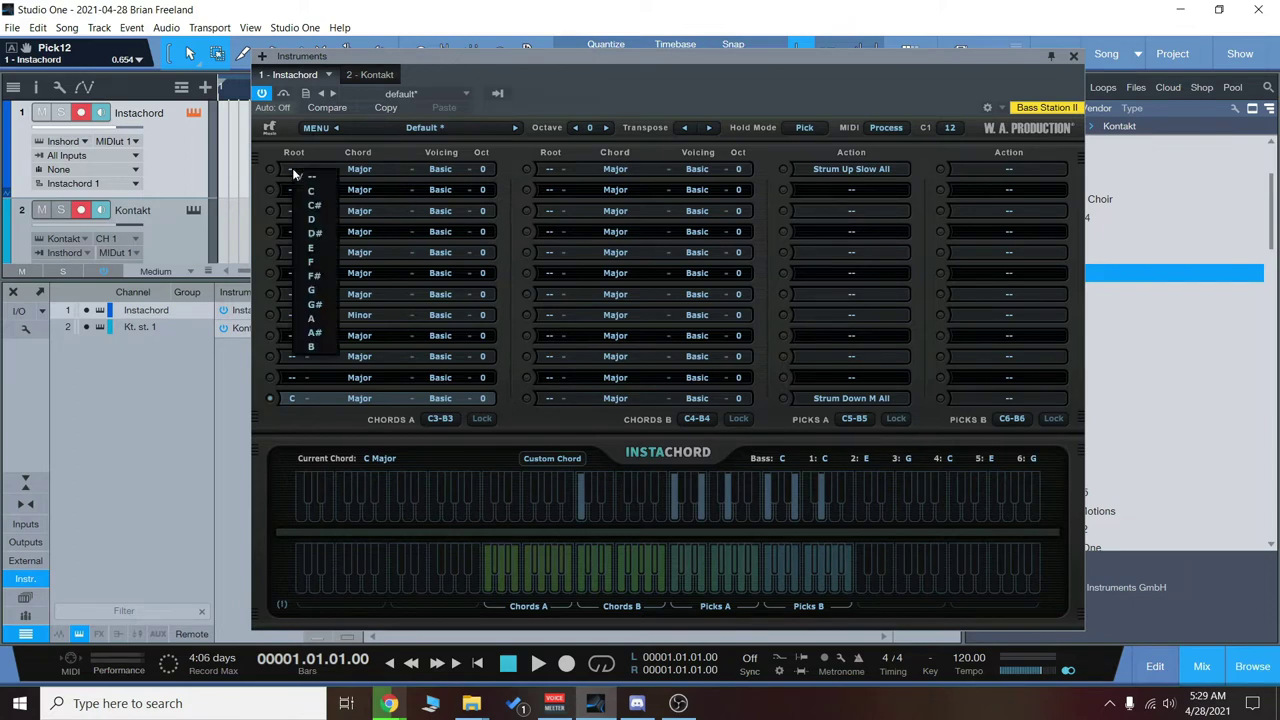
pyautogui.click(313, 192)
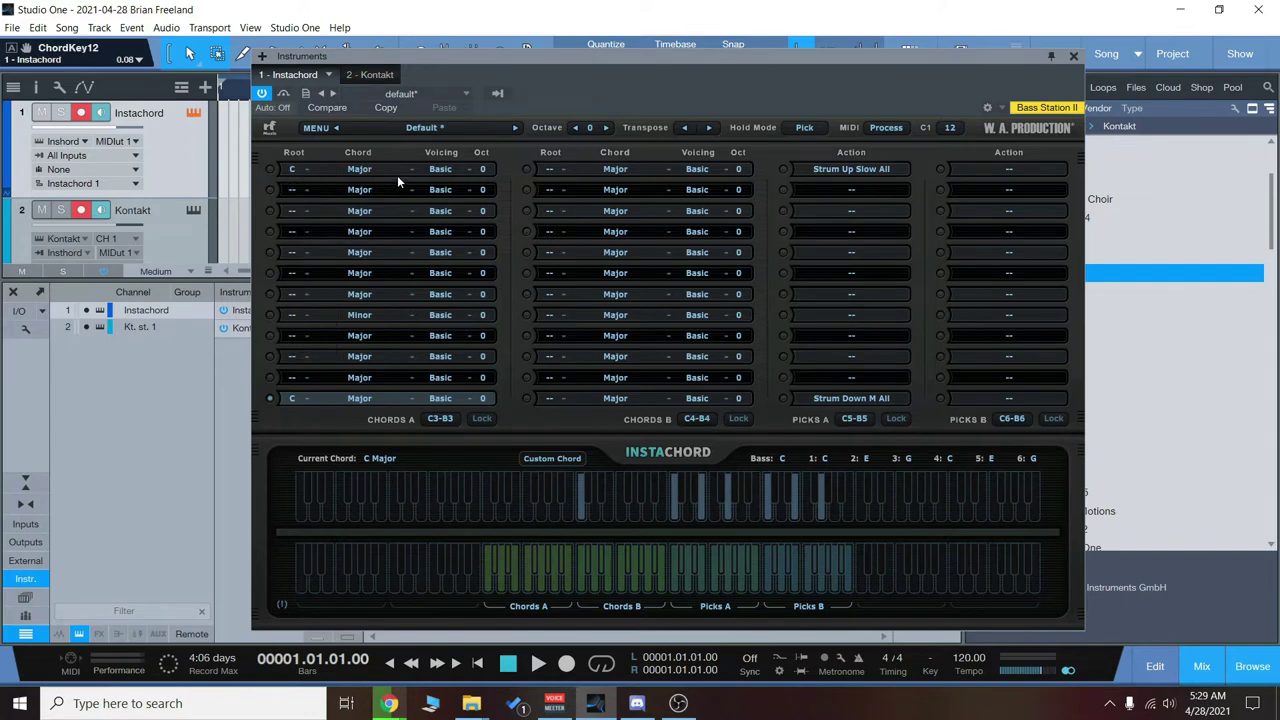
pyautogui.click(393, 173)
pyautogui.click(400, 191)
pyautogui.click(758, 585)
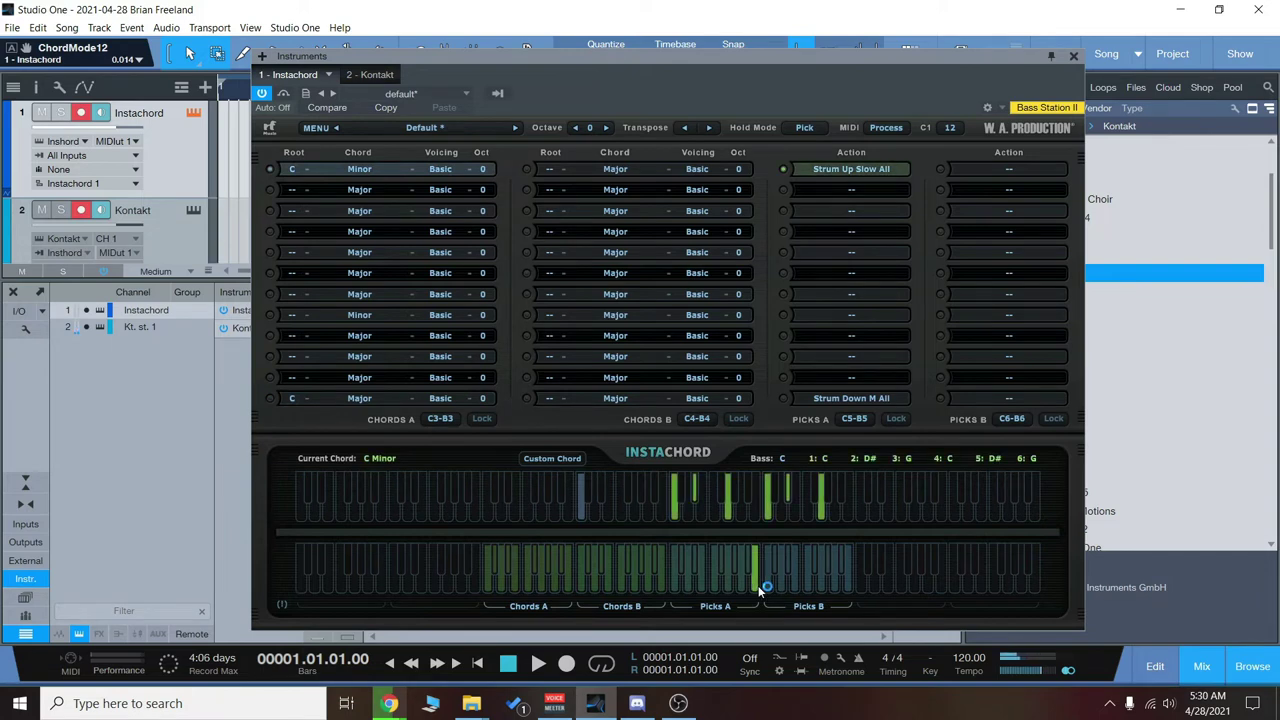
pyautogui.moveTo(758, 585); pyautogui.dragTo(768, 585)
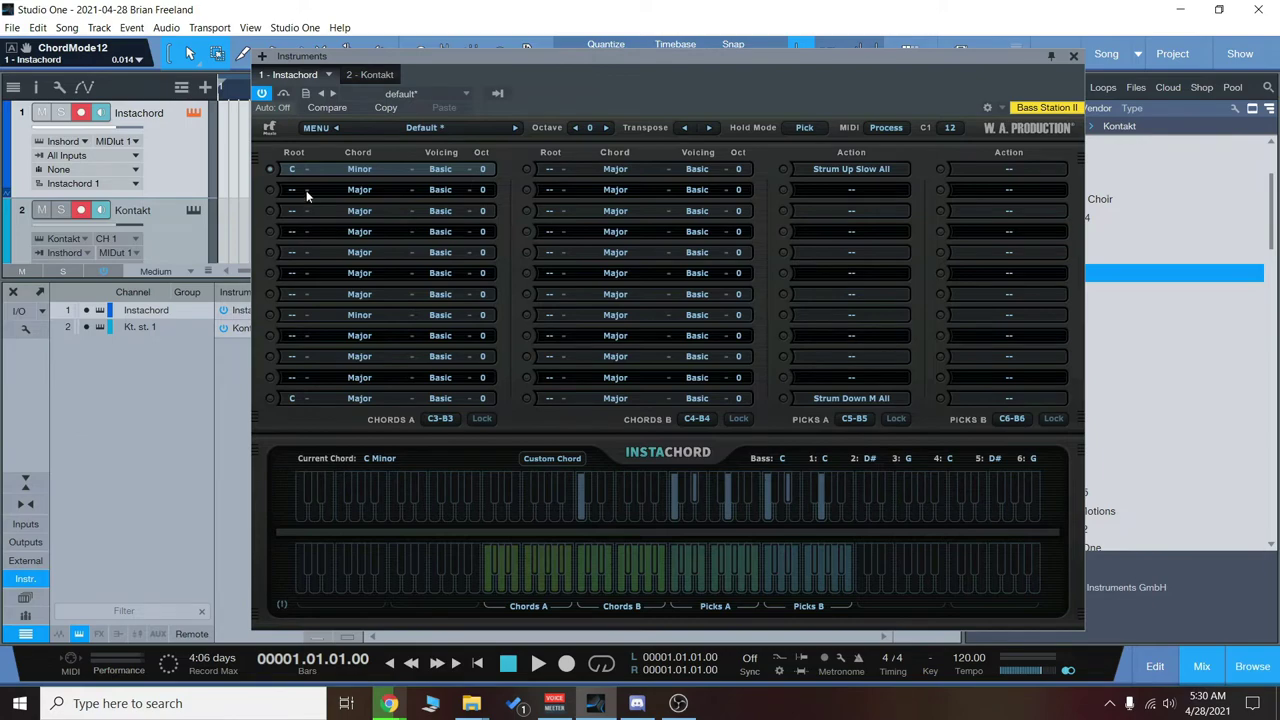
# Step: Load the RF 11 I-V-IV-ii (Maj) preset and strum its D Minor chord with Strum Down Slow All
pyautogui.click(447, 130)
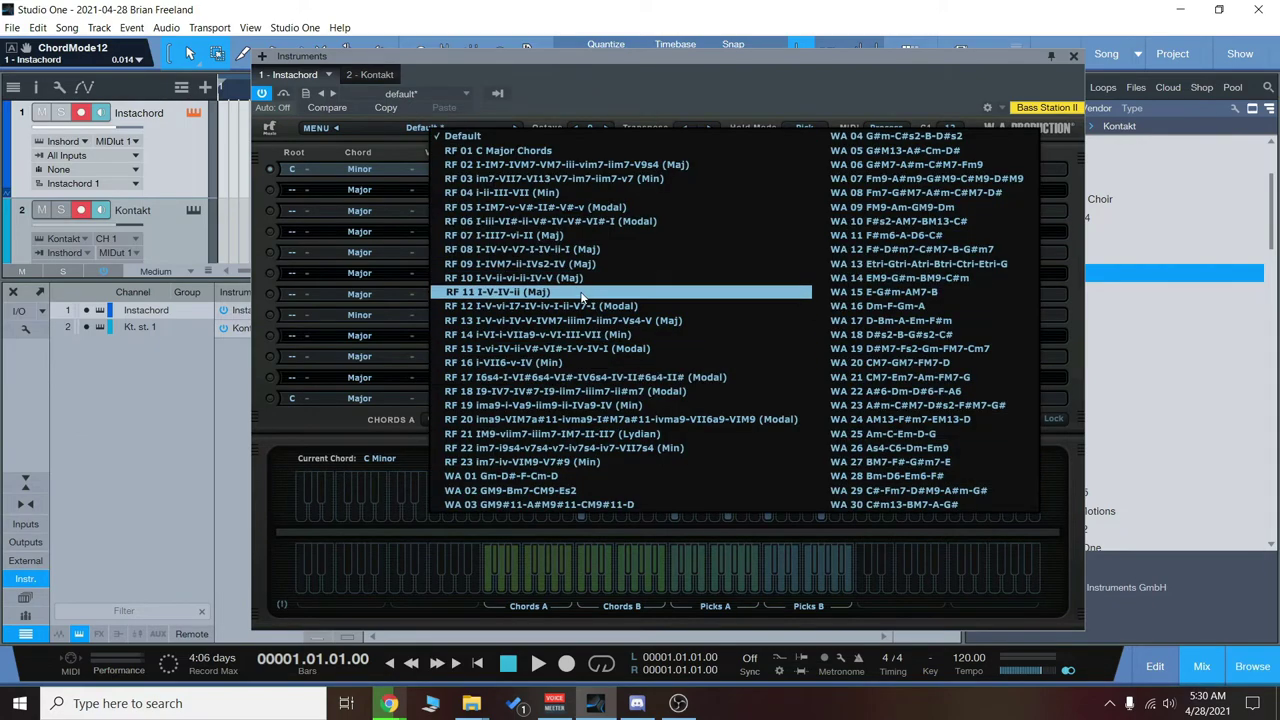
pyautogui.click(485, 292)
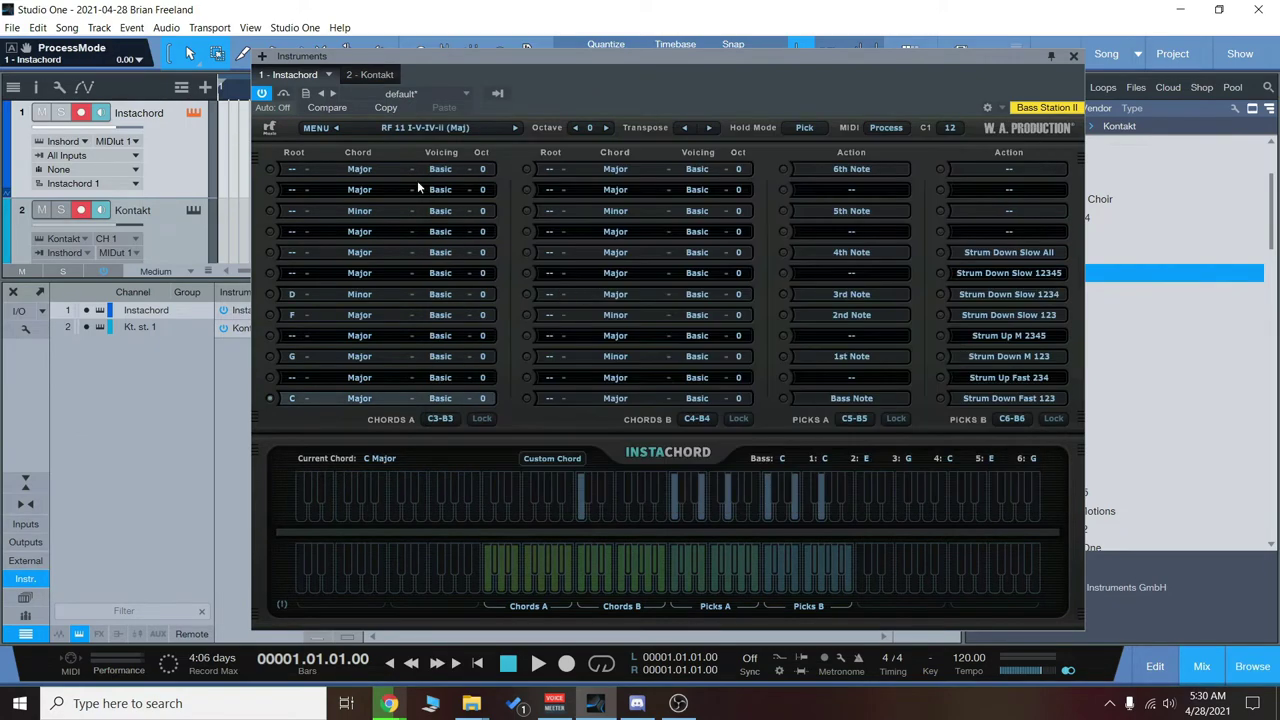
pyautogui.click(272, 294)
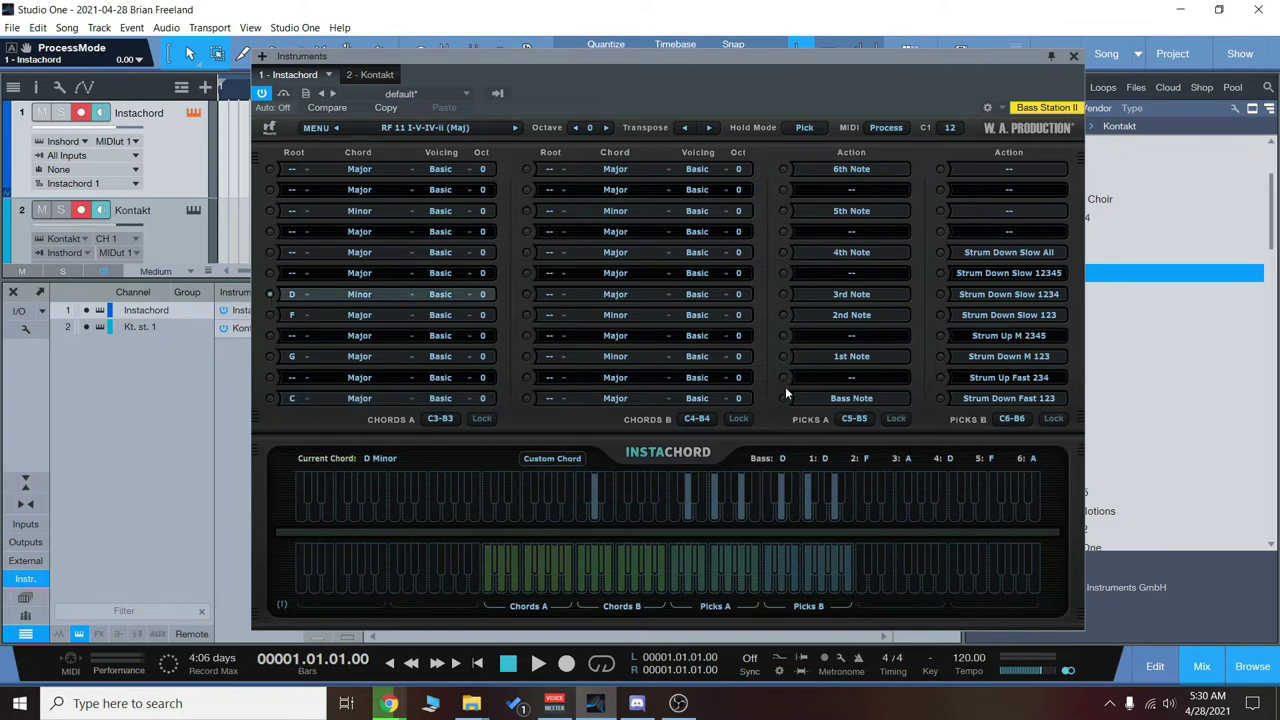
pyautogui.click(938, 255)
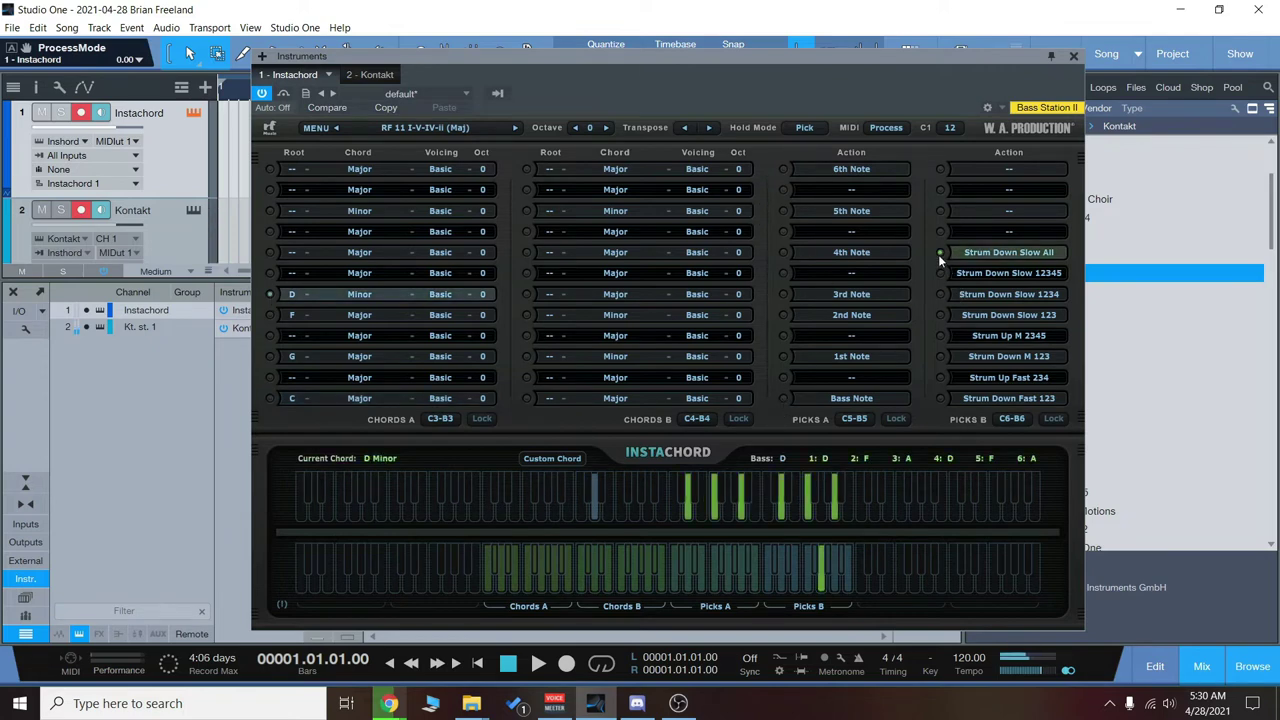
# Step: Strum the F, G and C Major chords slowly downward, then play the Strum Down Fast 123 pick
pyautogui.click(269, 315)
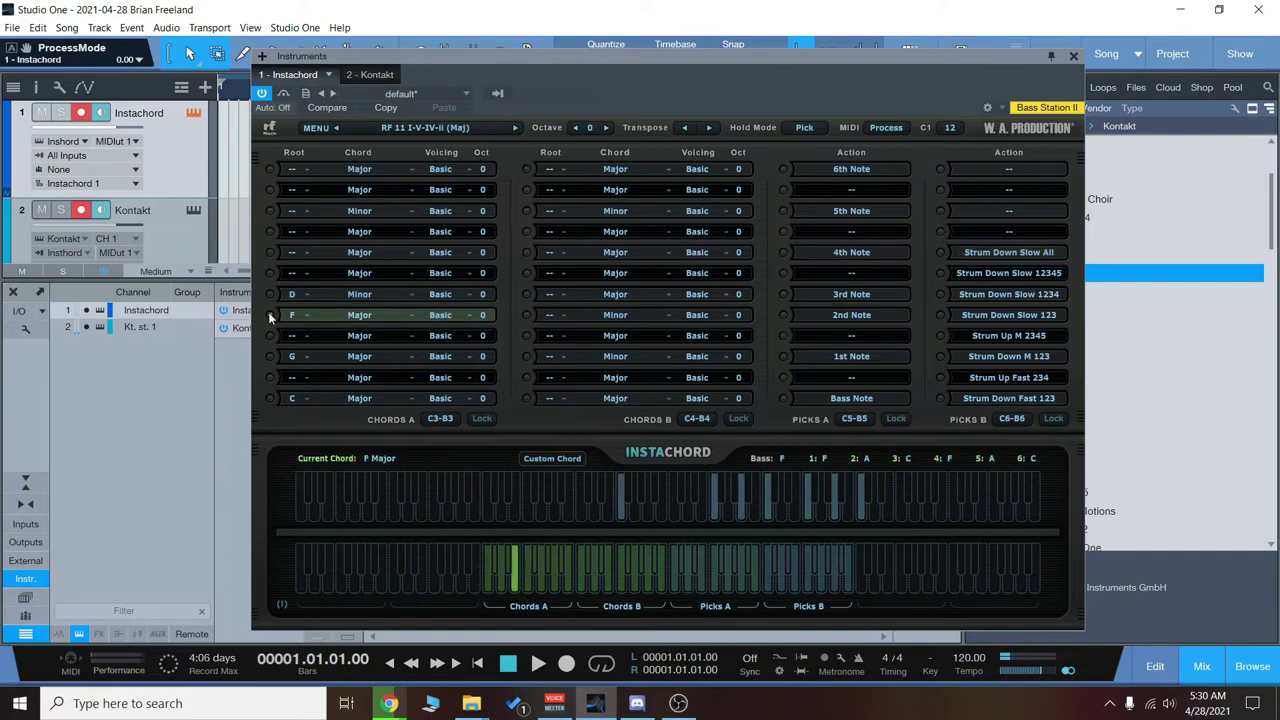
pyautogui.click(938, 253)
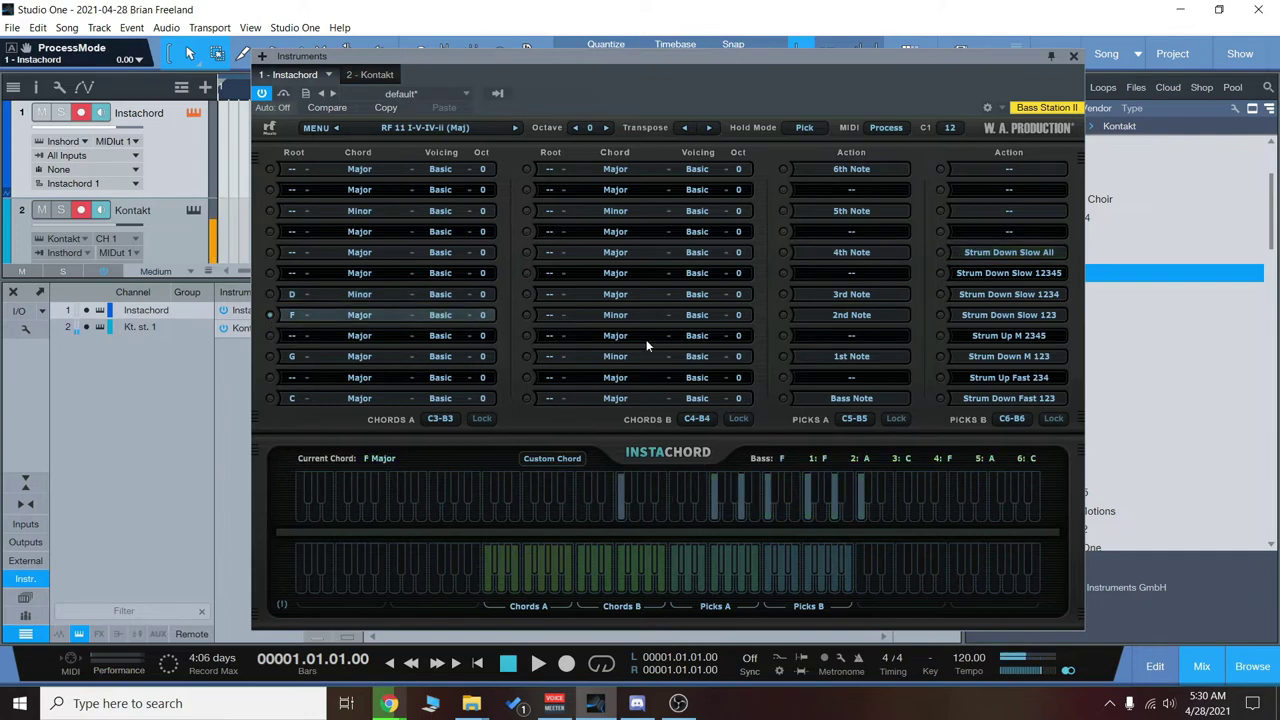
pyautogui.click(271, 357)
pyautogui.click(944, 253)
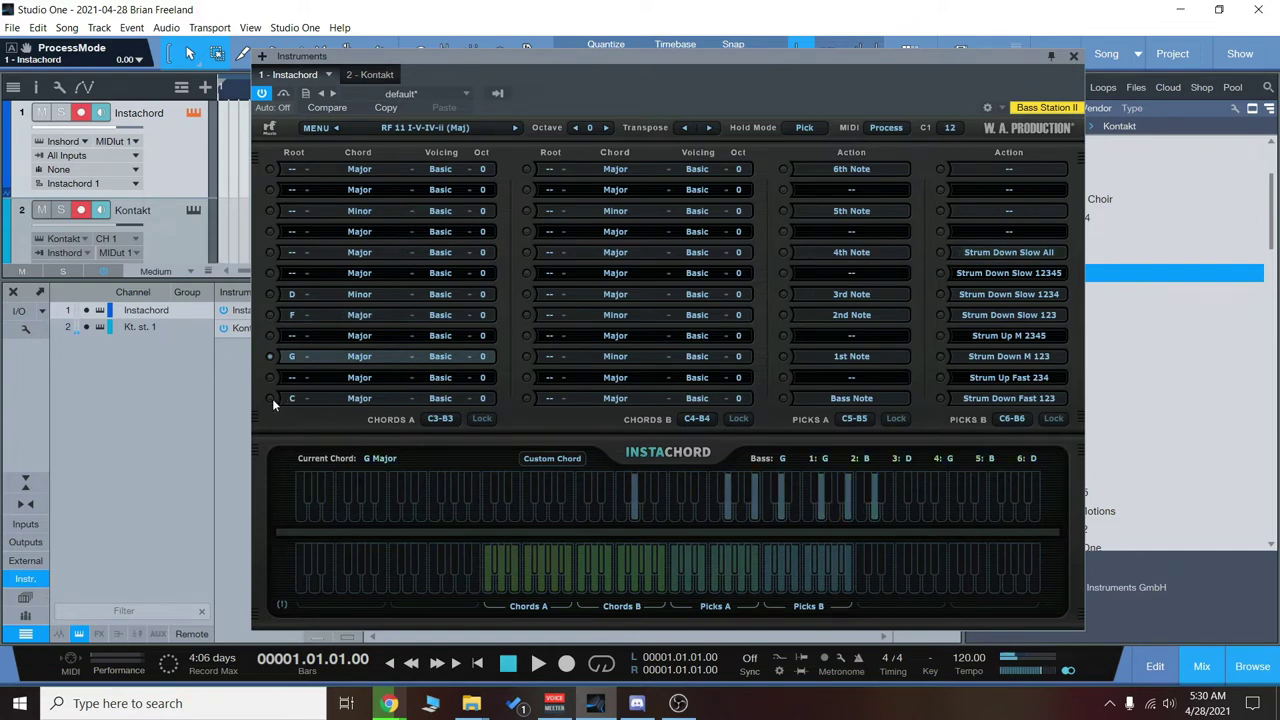
pyautogui.click(271, 398)
pyautogui.click(938, 253)
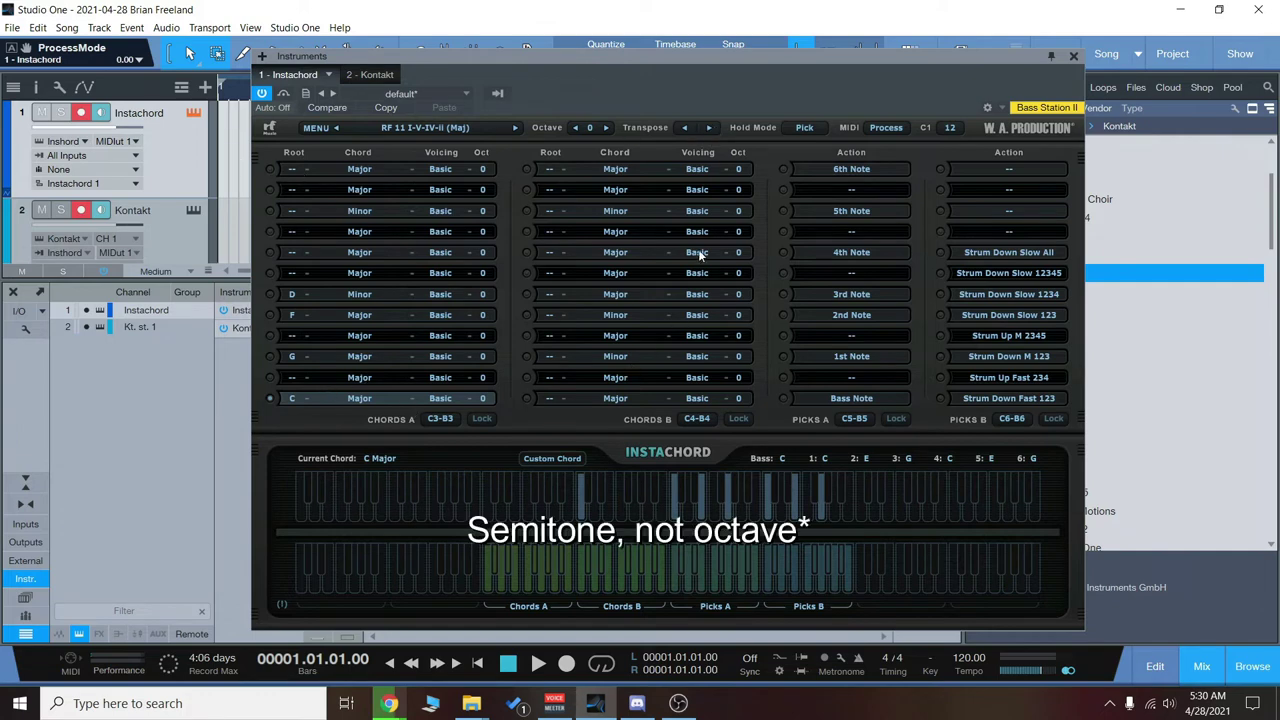
pyautogui.click(764, 588)
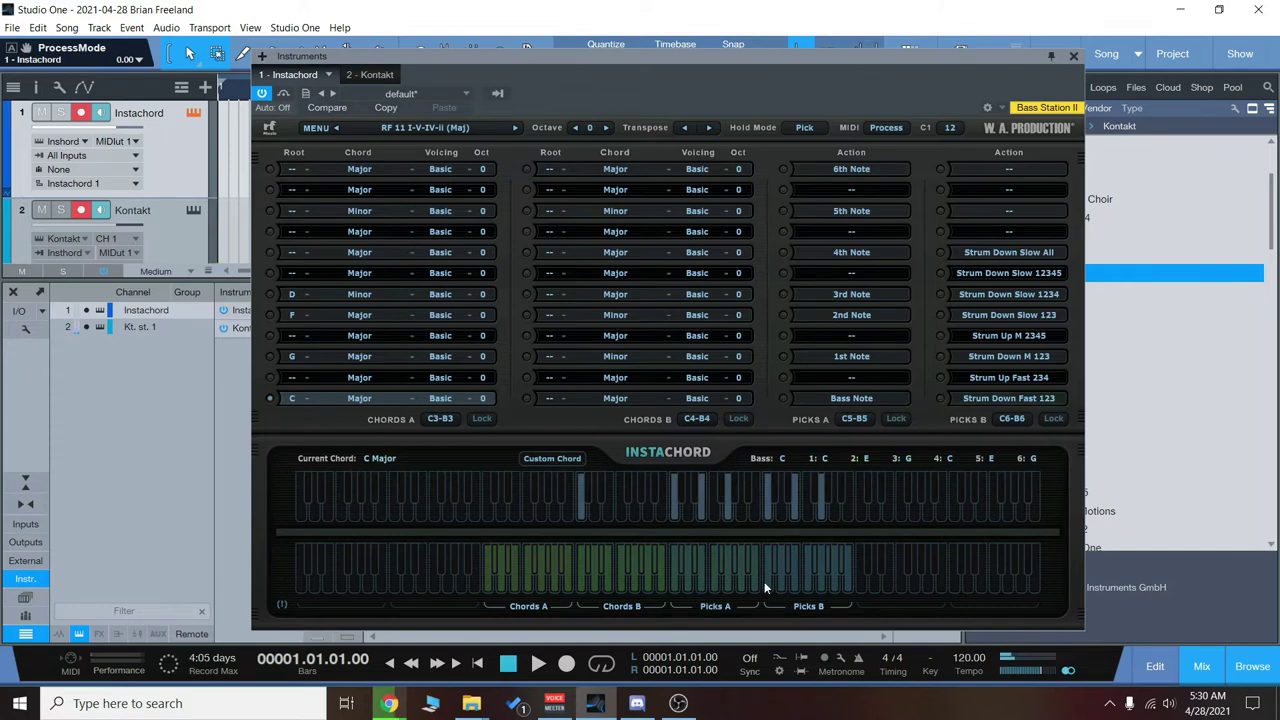
# Step: Play Strum Down Fast 123, then raise the progression's Transpose value repeatedly
pyautogui.click(766, 577)
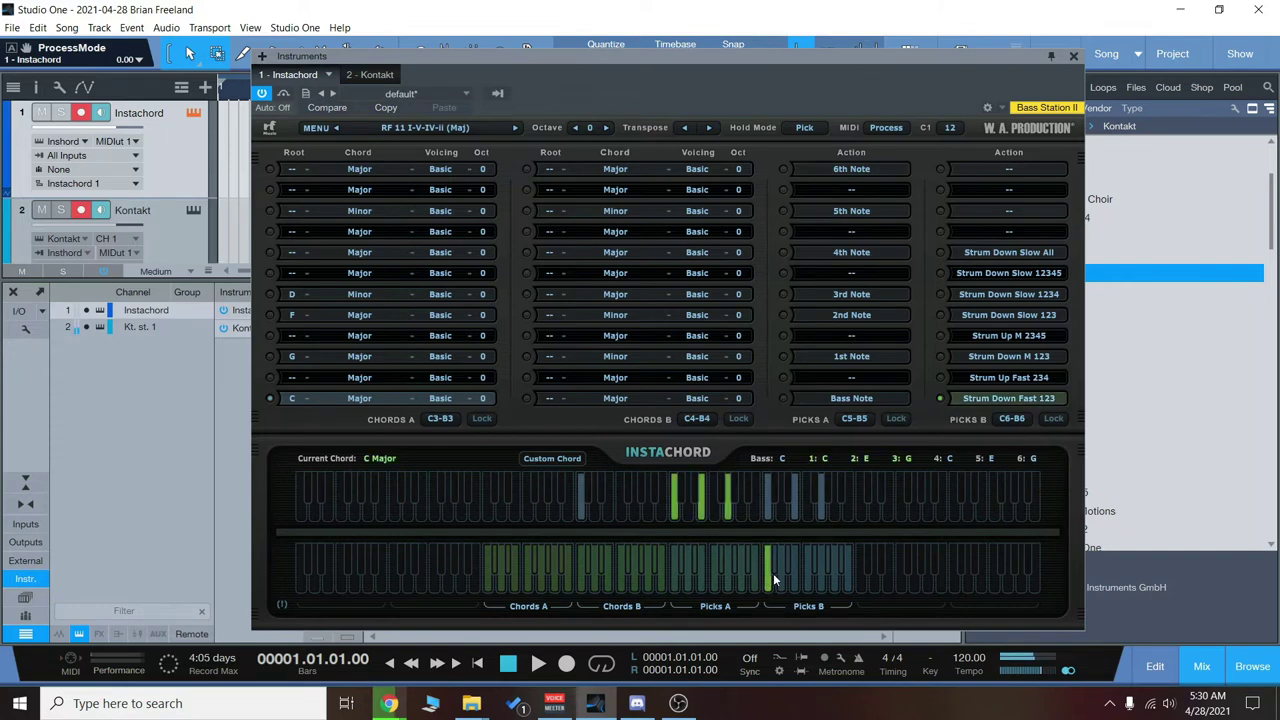
pyautogui.click(710, 128)
pyautogui.click(710, 128)
pyautogui.click(710, 128)
pyautogui.click(710, 128)
pyautogui.click(710, 128)
pyautogui.click(710, 128)
pyautogui.click(710, 128)
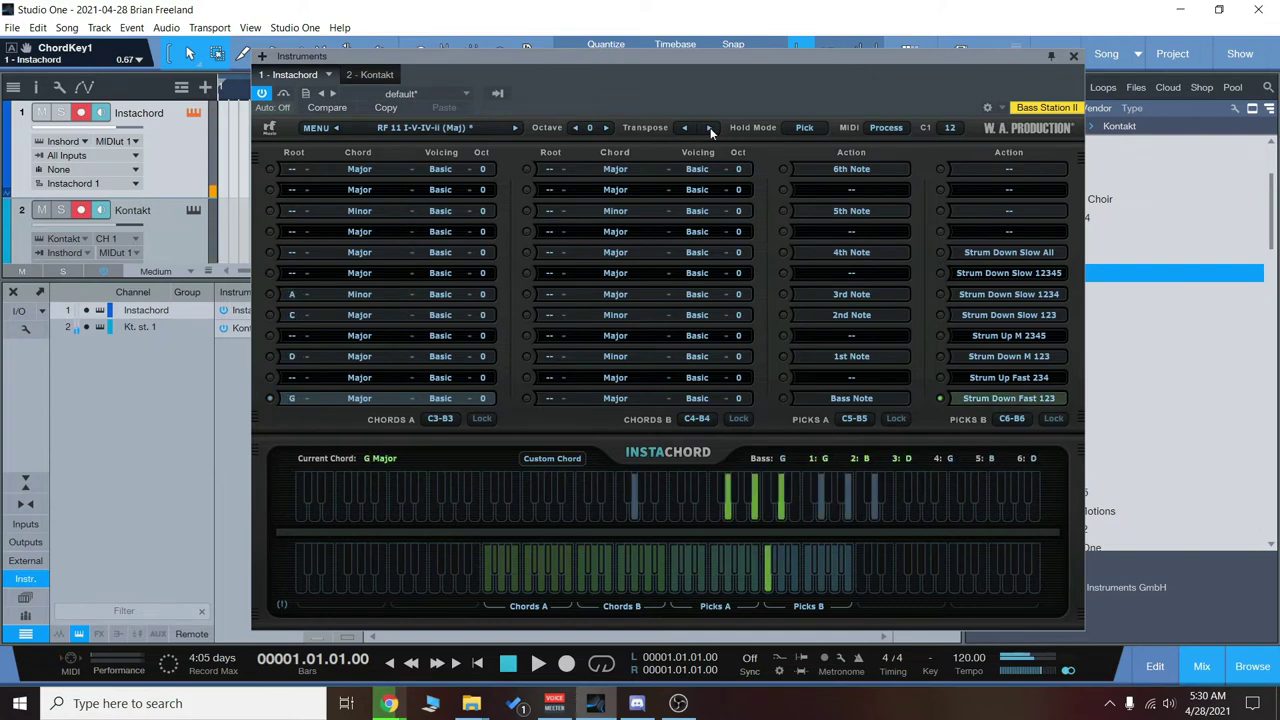
pyautogui.click(710, 128)
pyautogui.click(710, 128)
pyautogui.click(710, 128)
pyautogui.click(710, 128)
pyautogui.click(710, 128)
pyautogui.click(710, 128)
pyautogui.click(710, 128)
pyautogui.click(710, 128)
pyautogui.click(710, 128)
pyautogui.click(710, 128)
pyautogui.click(710, 128)
pyautogui.click(710, 128)
pyautogui.click(710, 128)
pyautogui.click(710, 128)
pyautogui.click(710, 128)
pyautogui.click(710, 128)
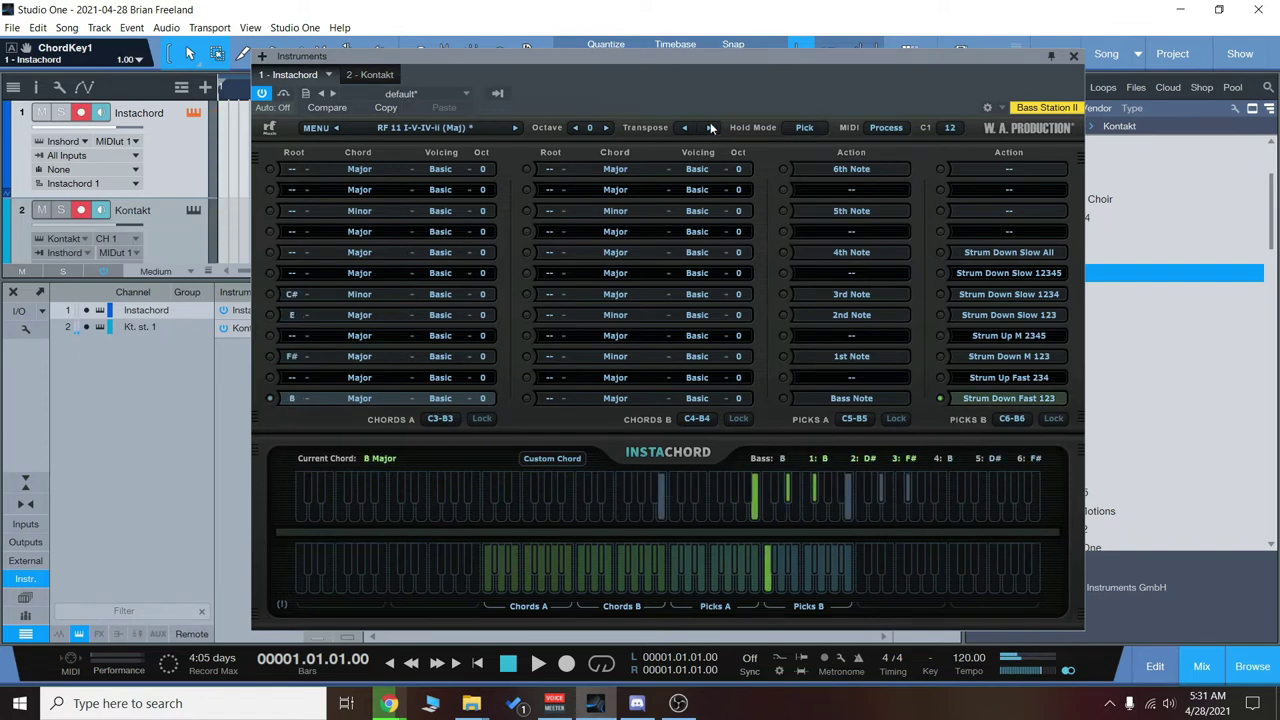
# Step: Step Transpose back down to settle two semitones up, with roots E, G, A and D
pyautogui.click(685, 128)
pyautogui.click(685, 128)
pyautogui.click(686, 128)
pyautogui.click(686, 128)
pyautogui.click(686, 128)
pyautogui.click(686, 128)
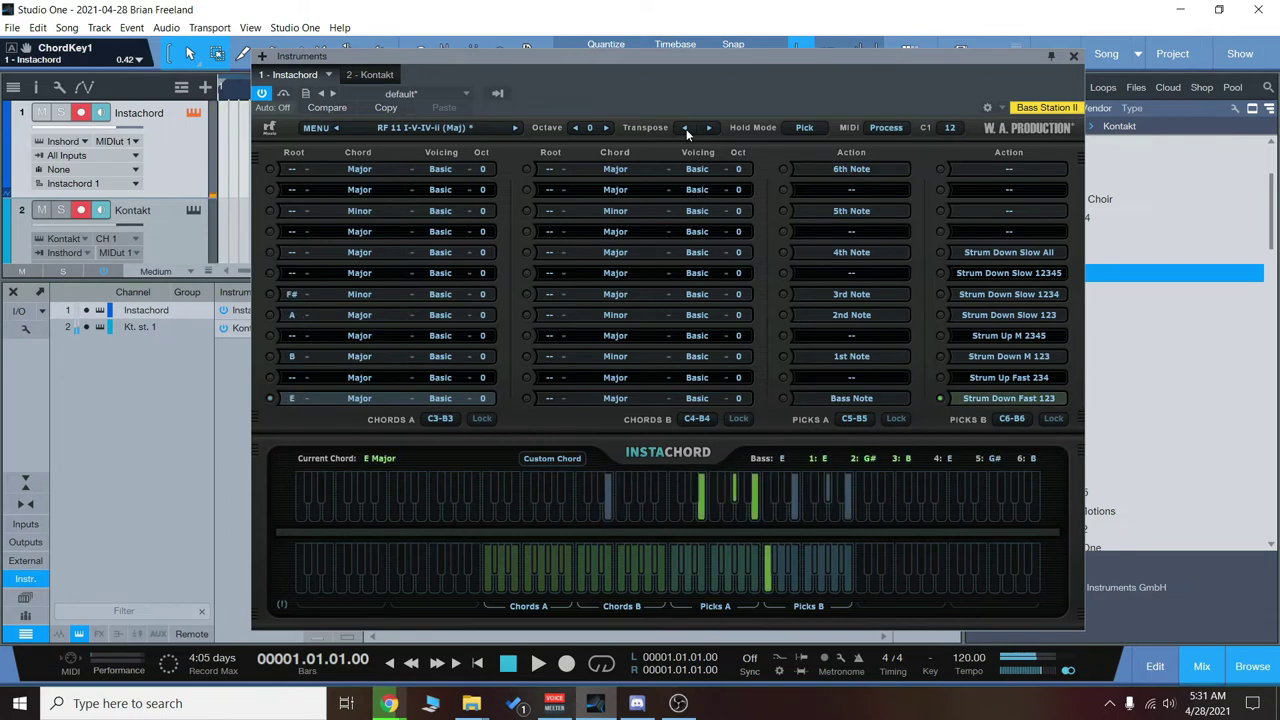
pyautogui.click(686, 129)
pyautogui.click(686, 129)
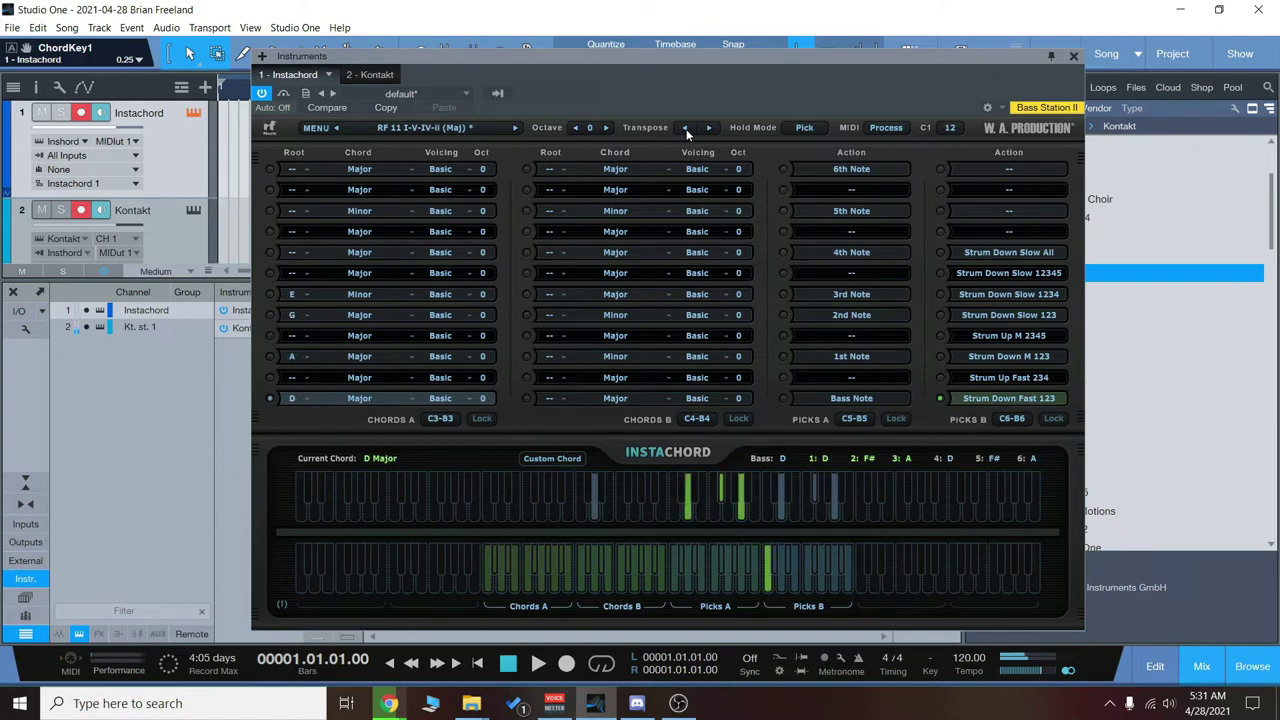
# Step: Audition the Picks B strum patterns, including Strum Down Slow All
pyautogui.click(786, 583)
pyautogui.click(796, 584)
pyautogui.click(808, 590)
pyautogui.click(837, 587)
pyautogui.click(824, 587)
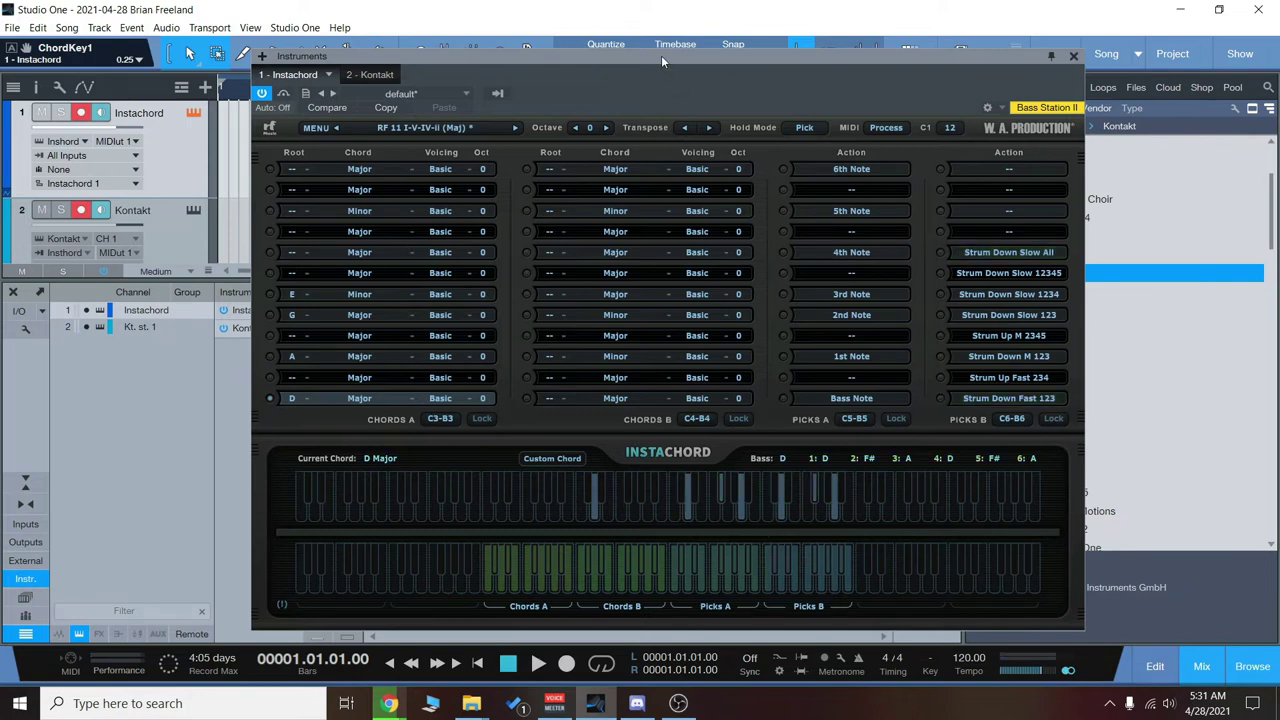
# Step: MIDI Learn a played chord as the D slot's custom chord and overwrite the existing User chord file
pyautogui.moveTo(664, 57); pyautogui.dragTo(672, 56)
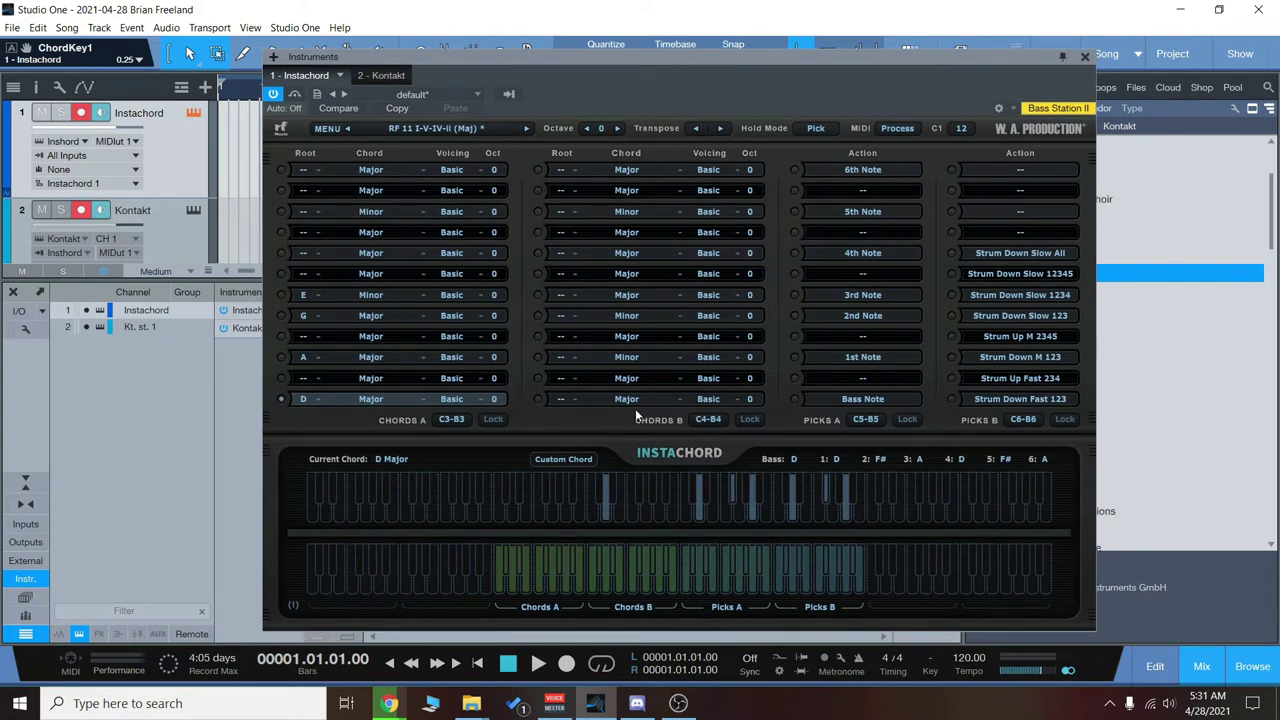
pyautogui.click(575, 460)
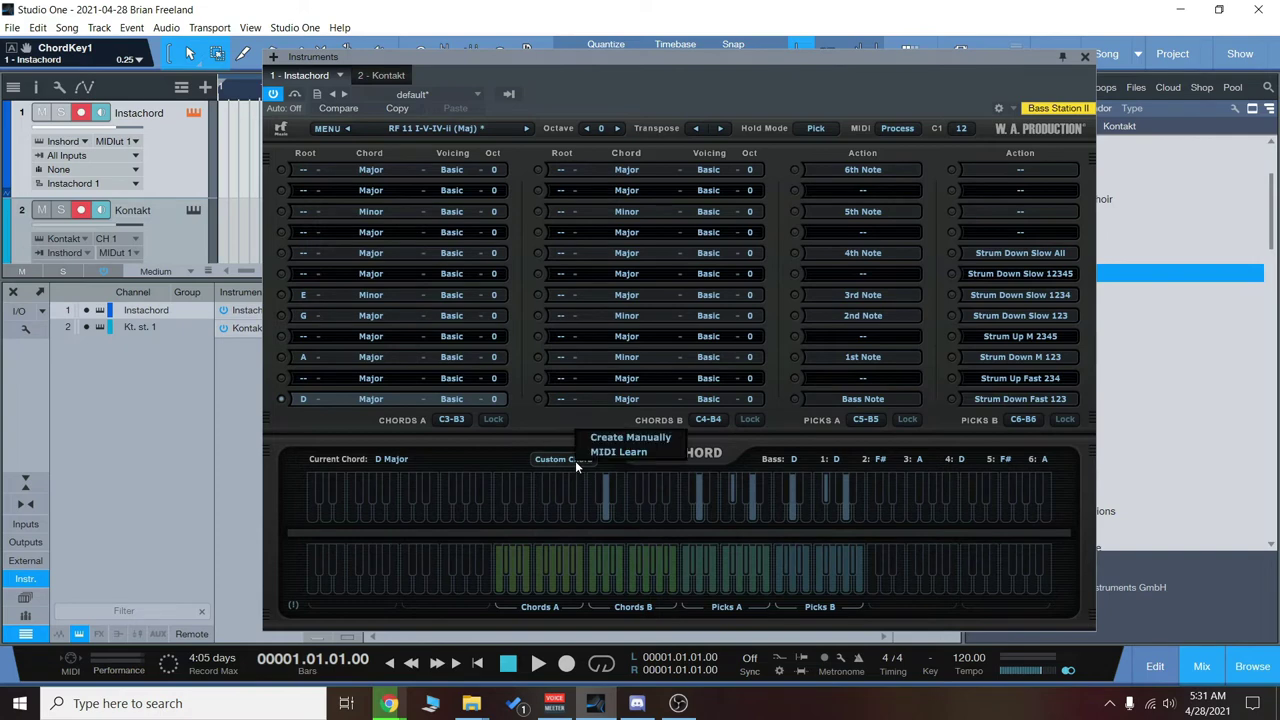
pyautogui.click(613, 455)
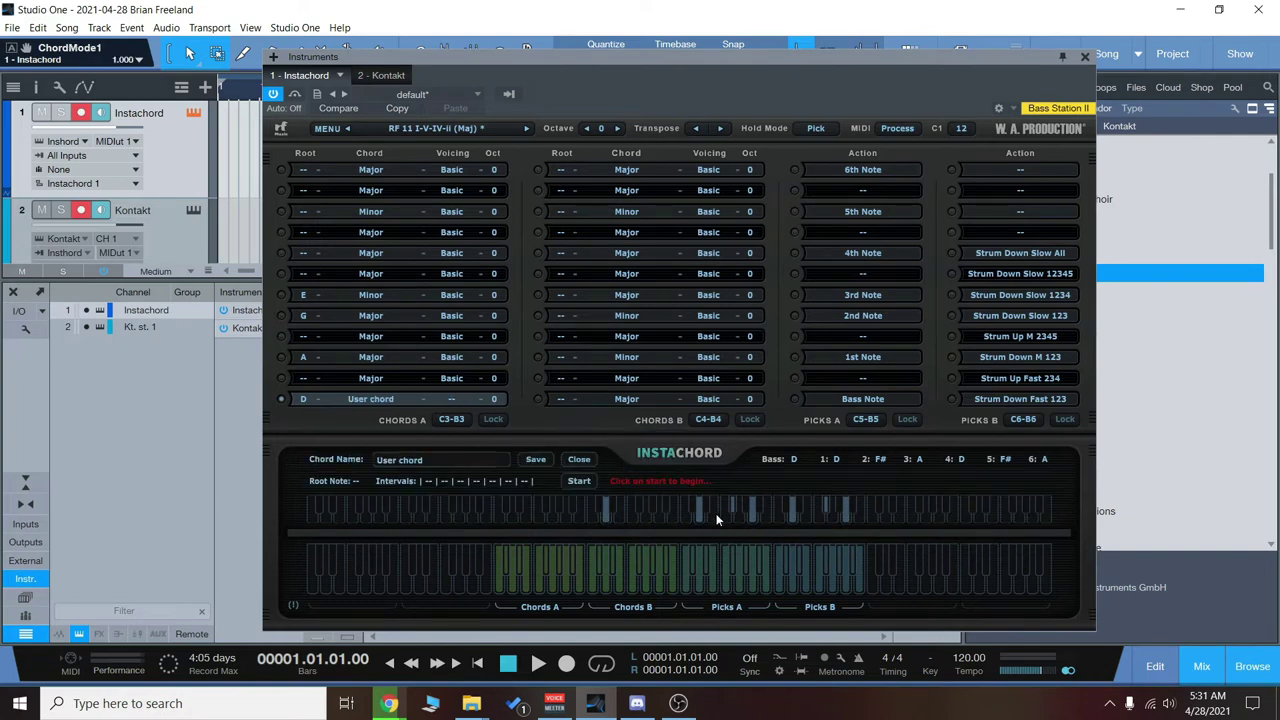
pyautogui.click(572, 483)
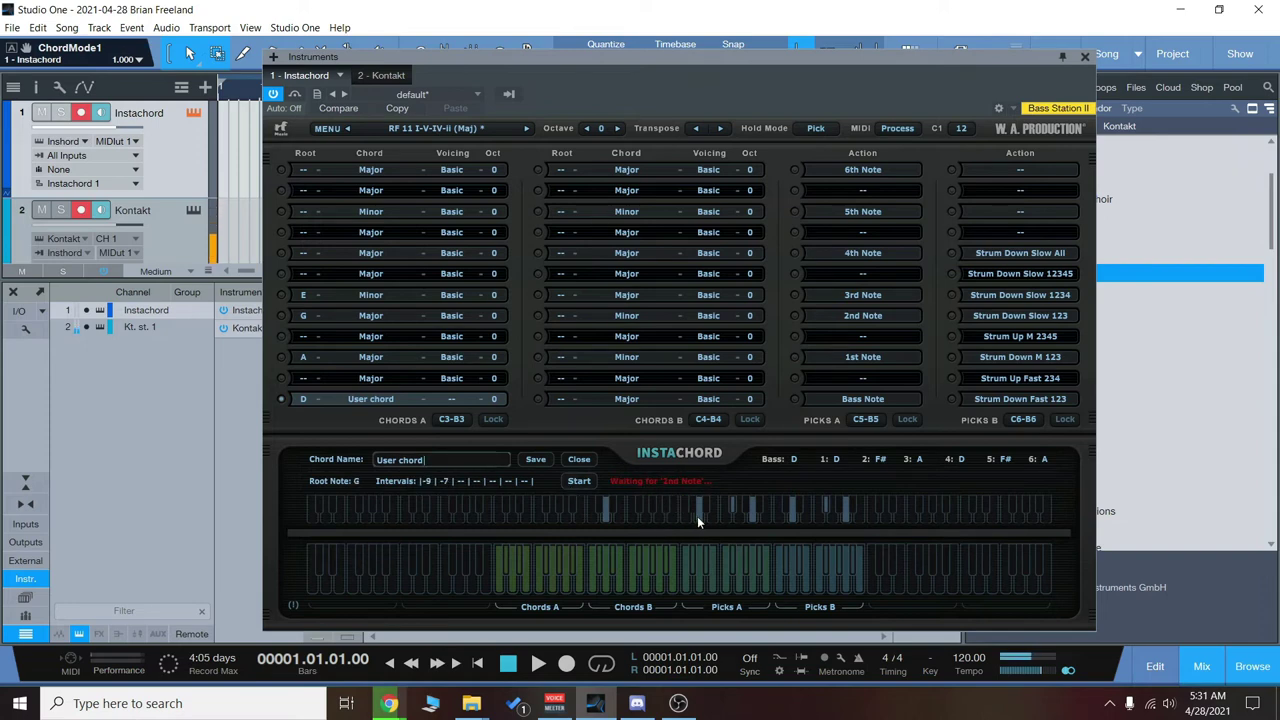
pyautogui.click(553, 459)
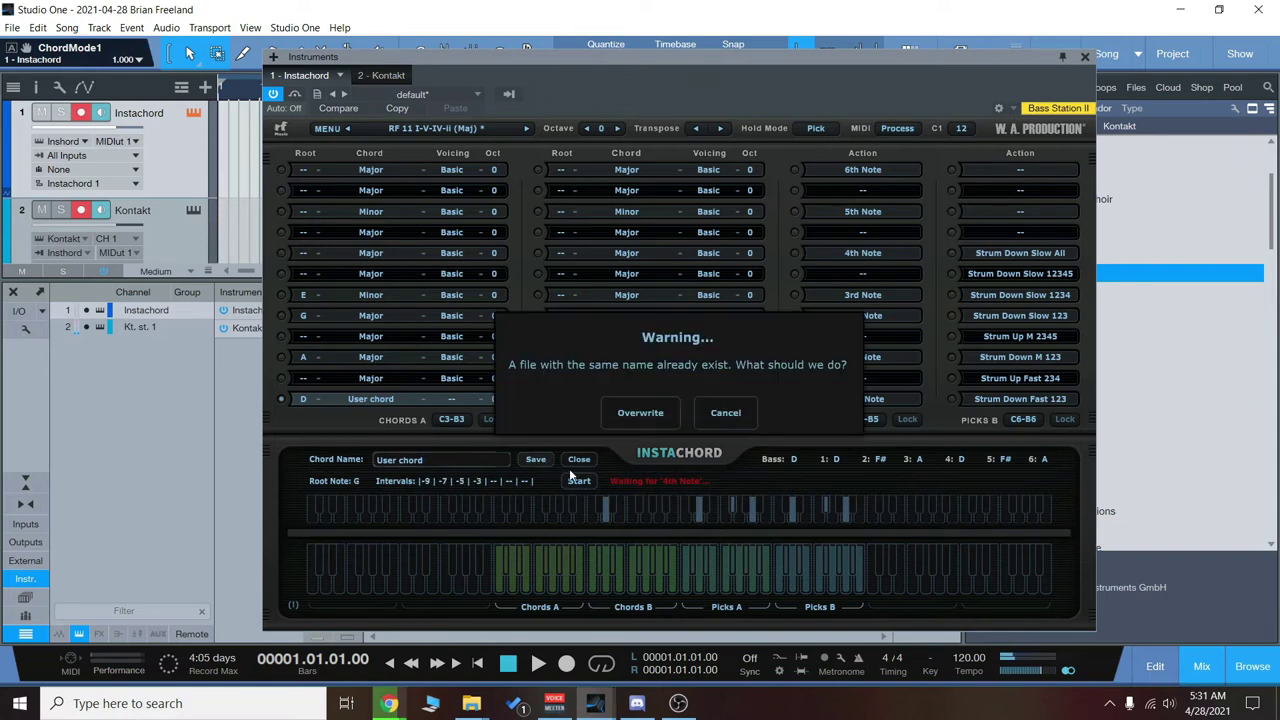
pyautogui.click(634, 411)
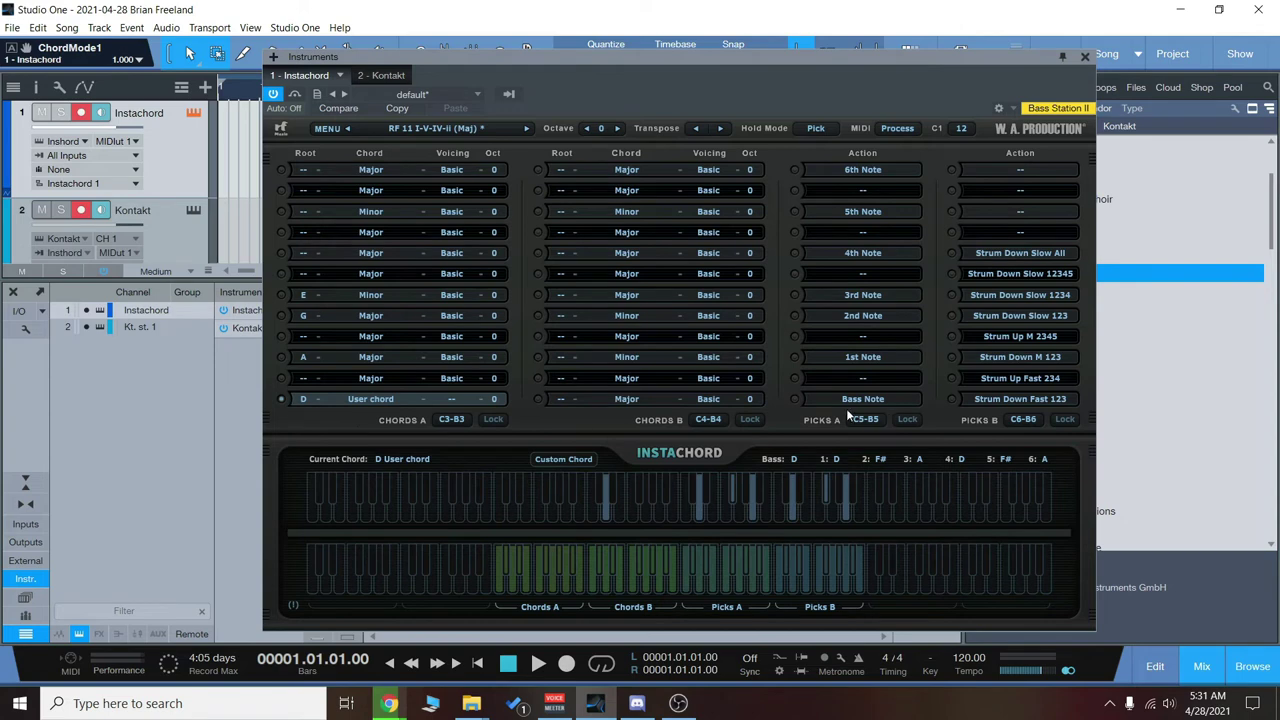
pyautogui.moveTo(754, 67); pyautogui.dragTo(727, 76)
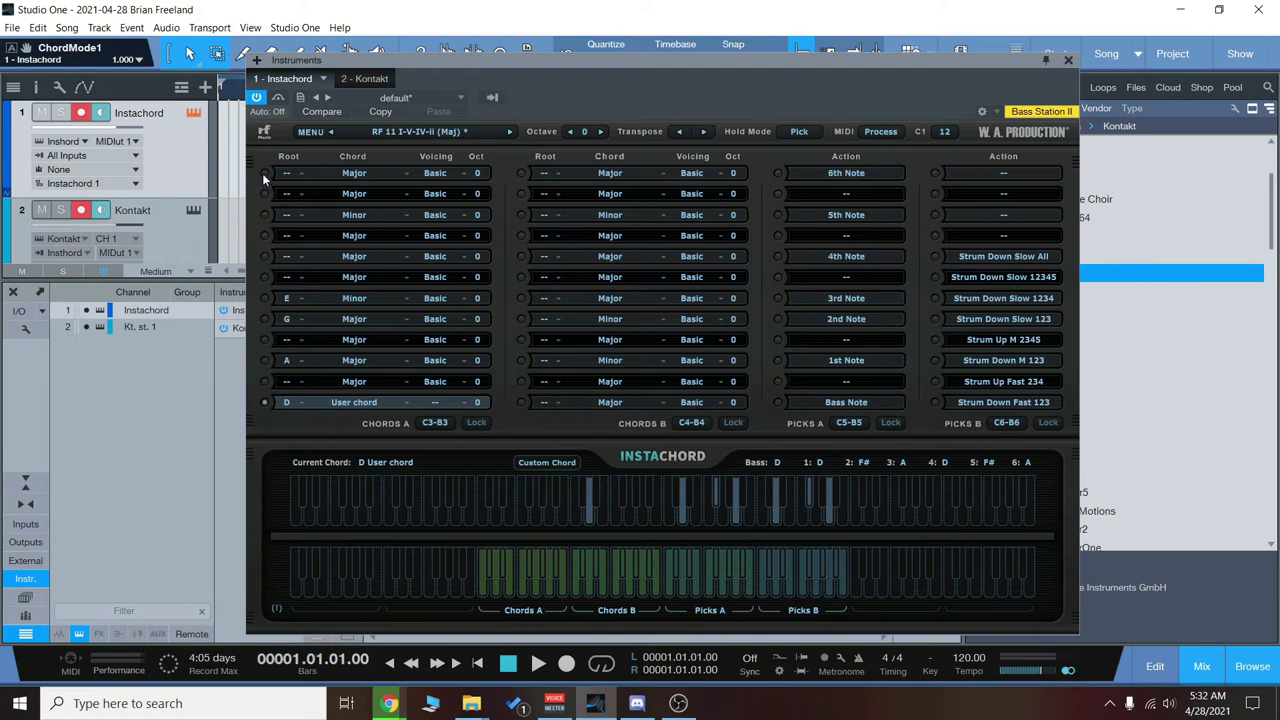
pyautogui.moveTo(554, 63); pyautogui.dragTo(534, 59)
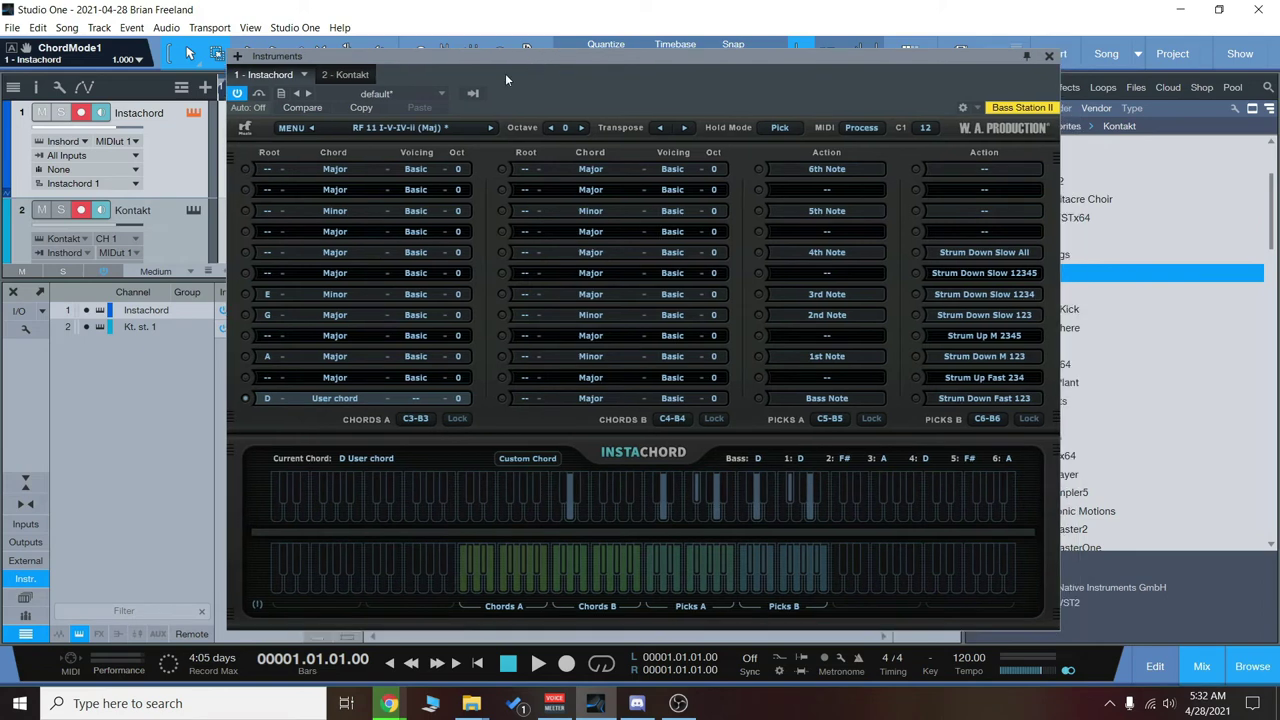
# Step: Load RF 14, then the WA 15 E-G#m-AM7-B preset, and glance at the first pad's chord types
pyautogui.click(425, 127)
pyautogui.click(571, 340)
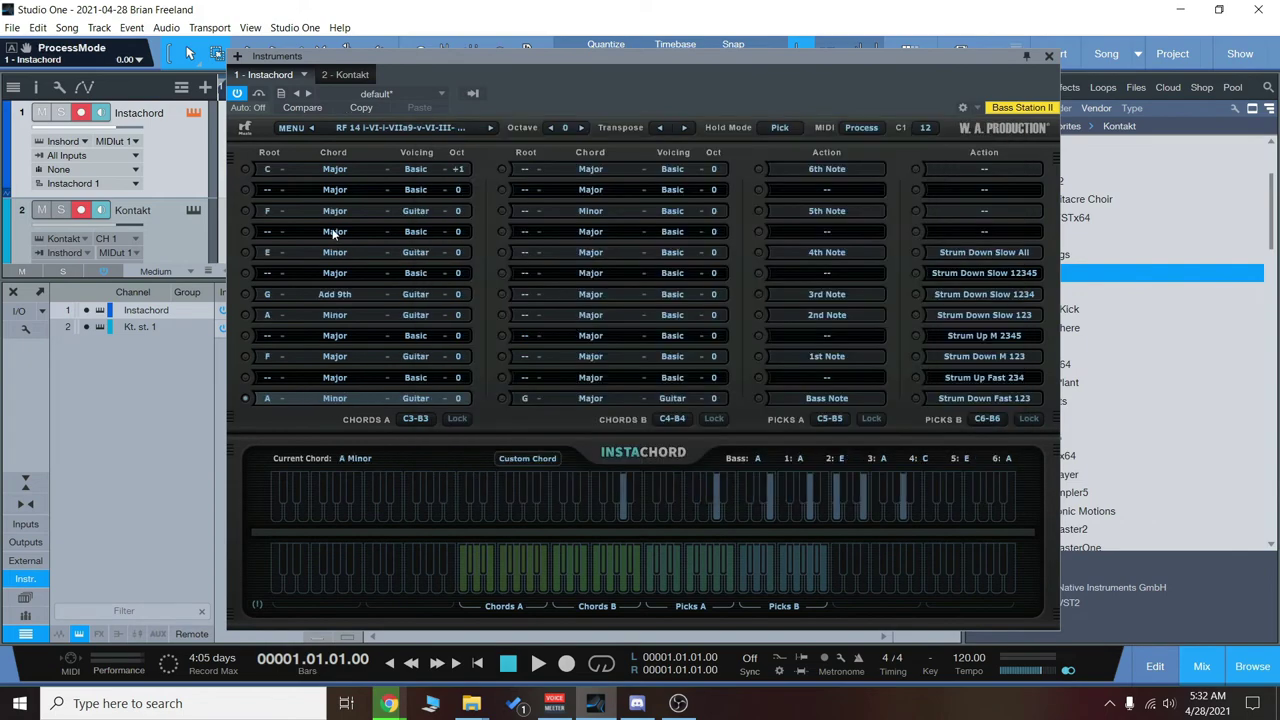
pyautogui.click(440, 127)
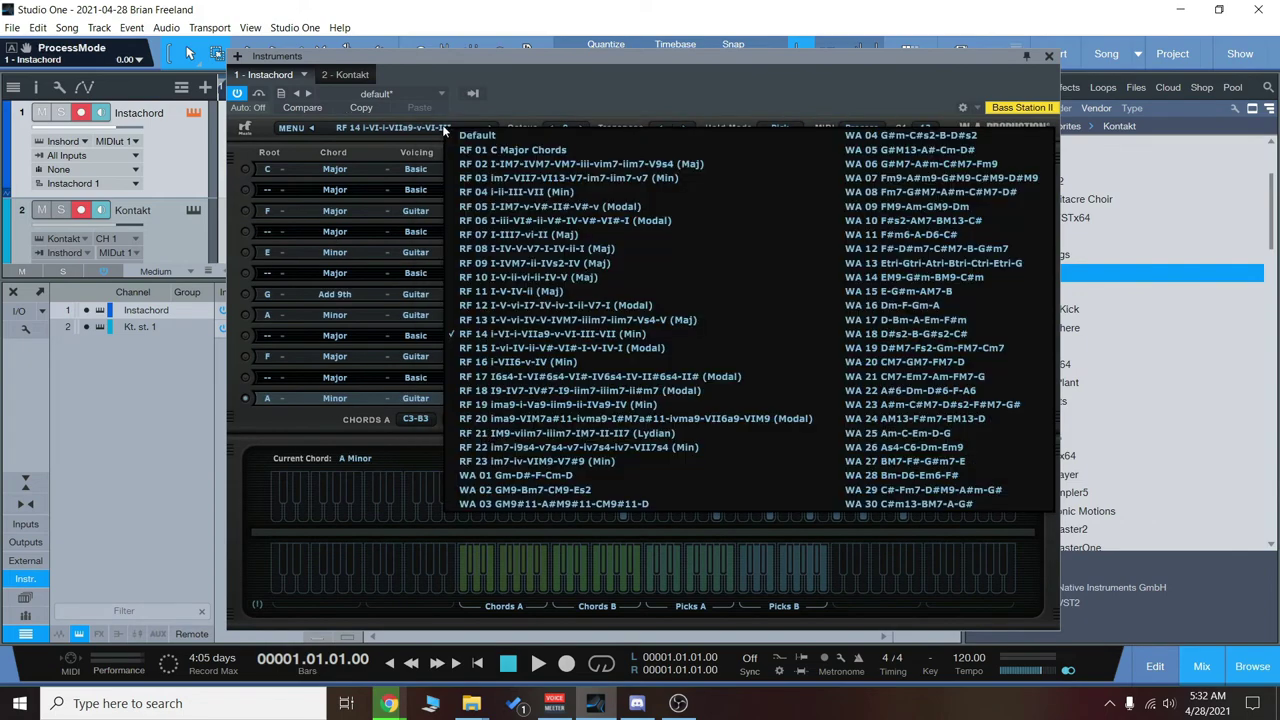
pyautogui.click(900, 305)
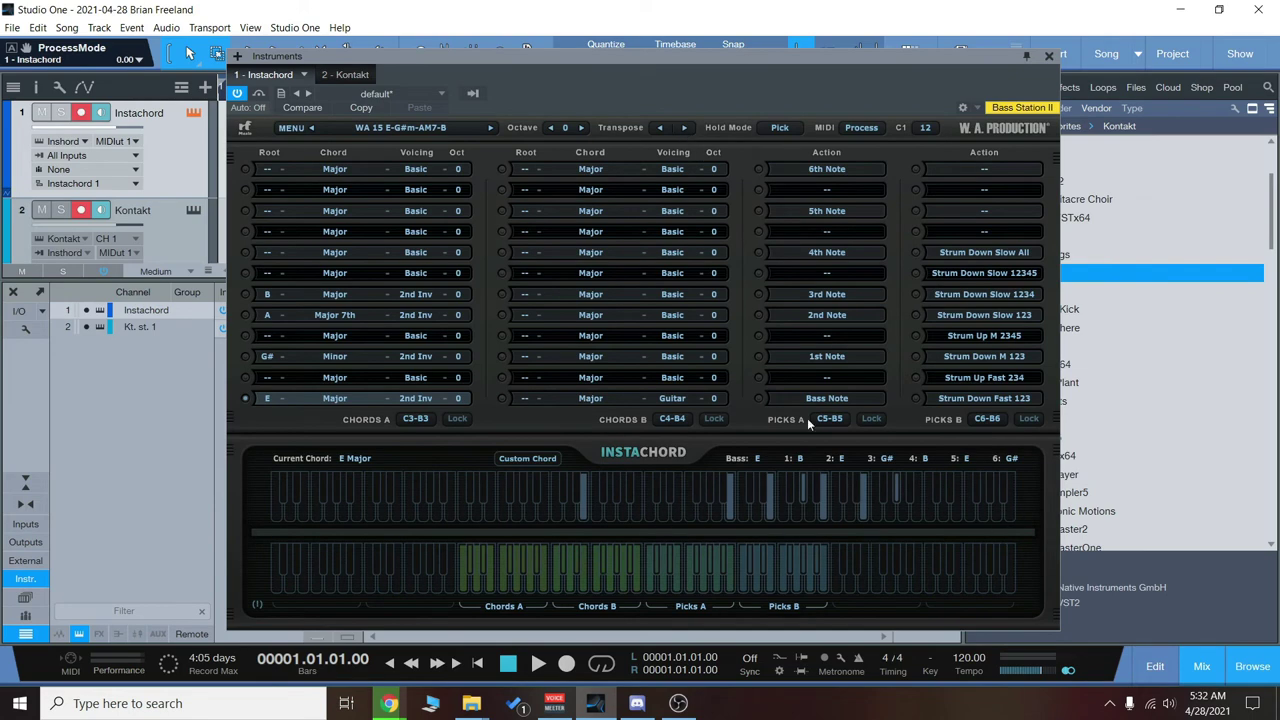
pyautogui.moveTo(684, 55); pyautogui.dragTo(699, 57)
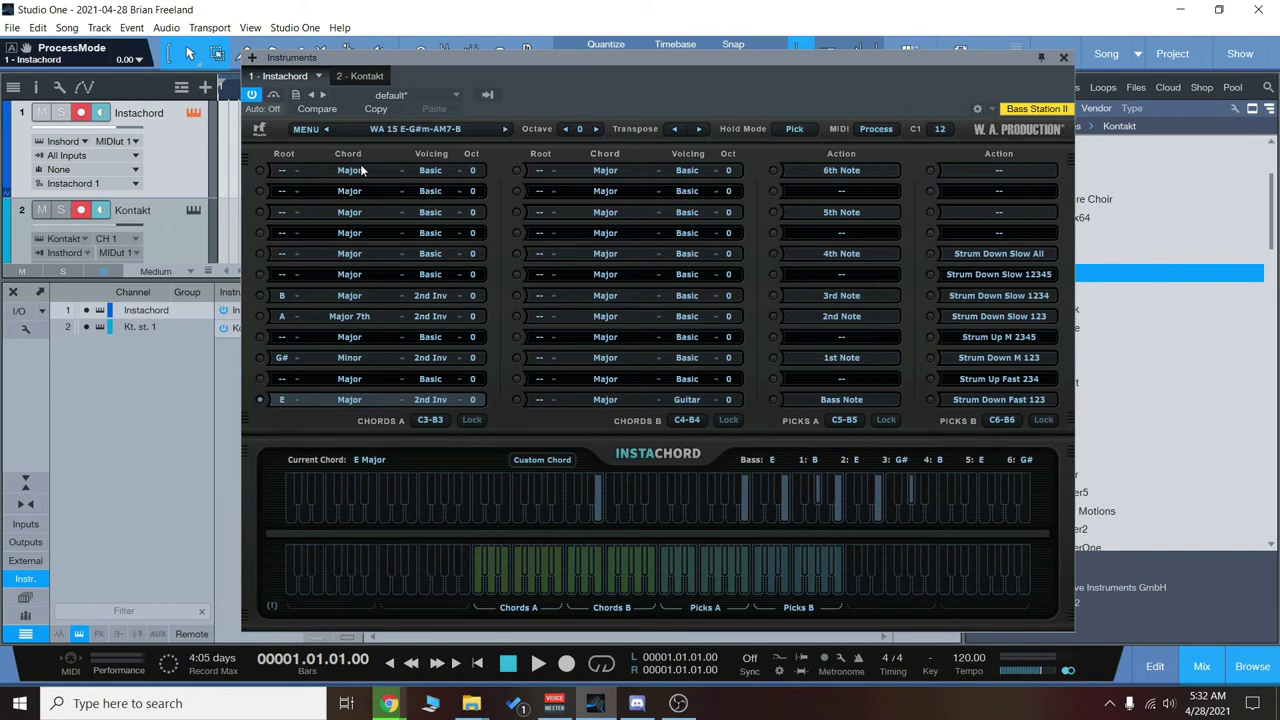
pyautogui.click(379, 173)
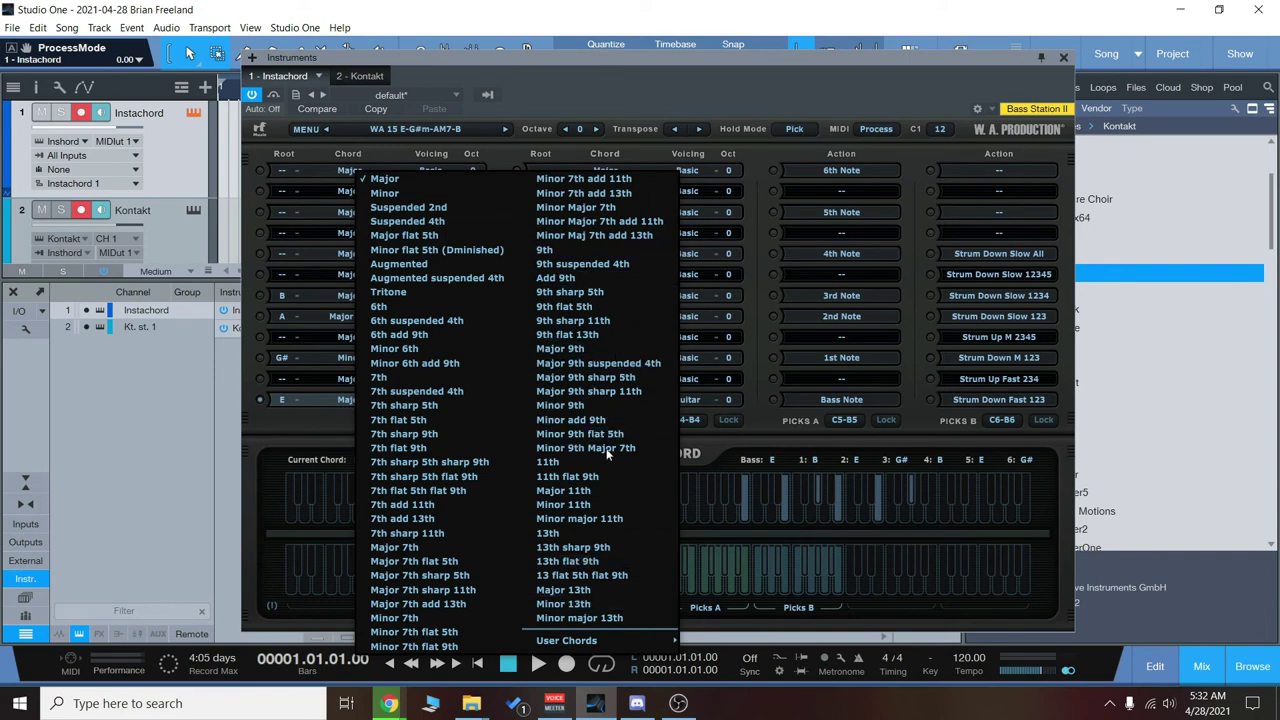
pyautogui.press('Escape')
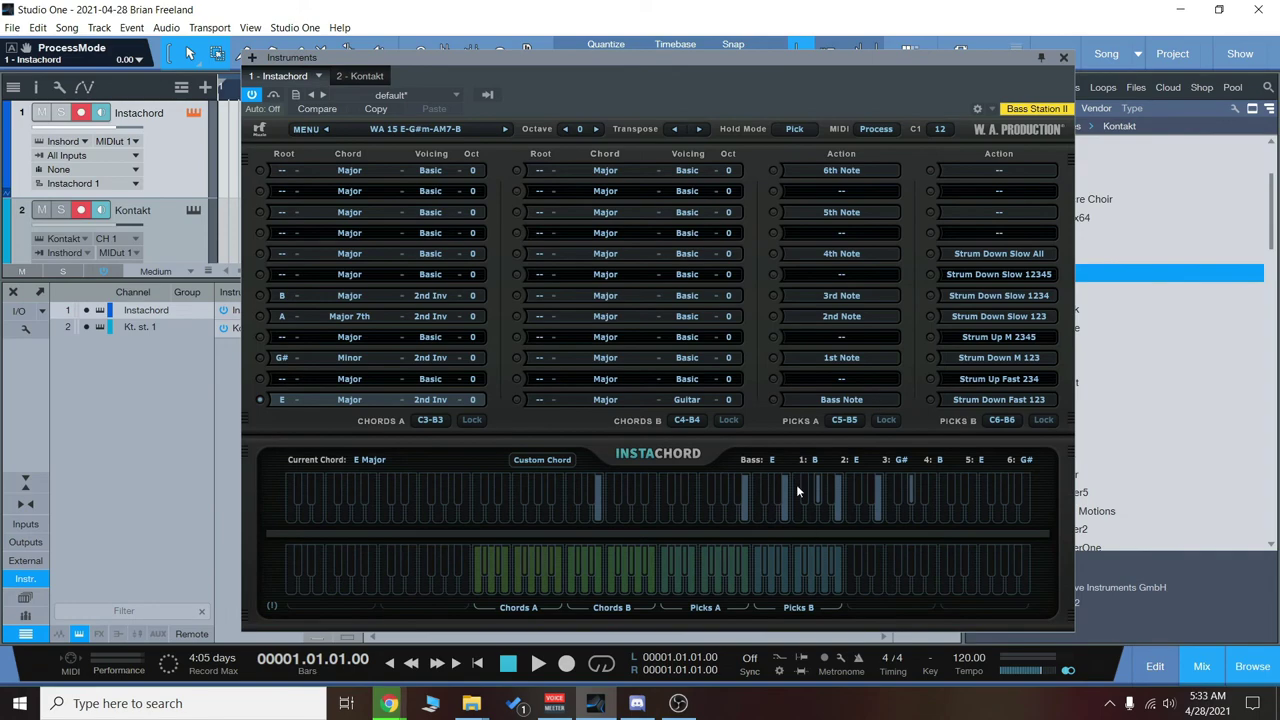
# Step: Switch to Chrome's InstaChord & Expansions download page and scroll through it
pyautogui.click(300, 615)
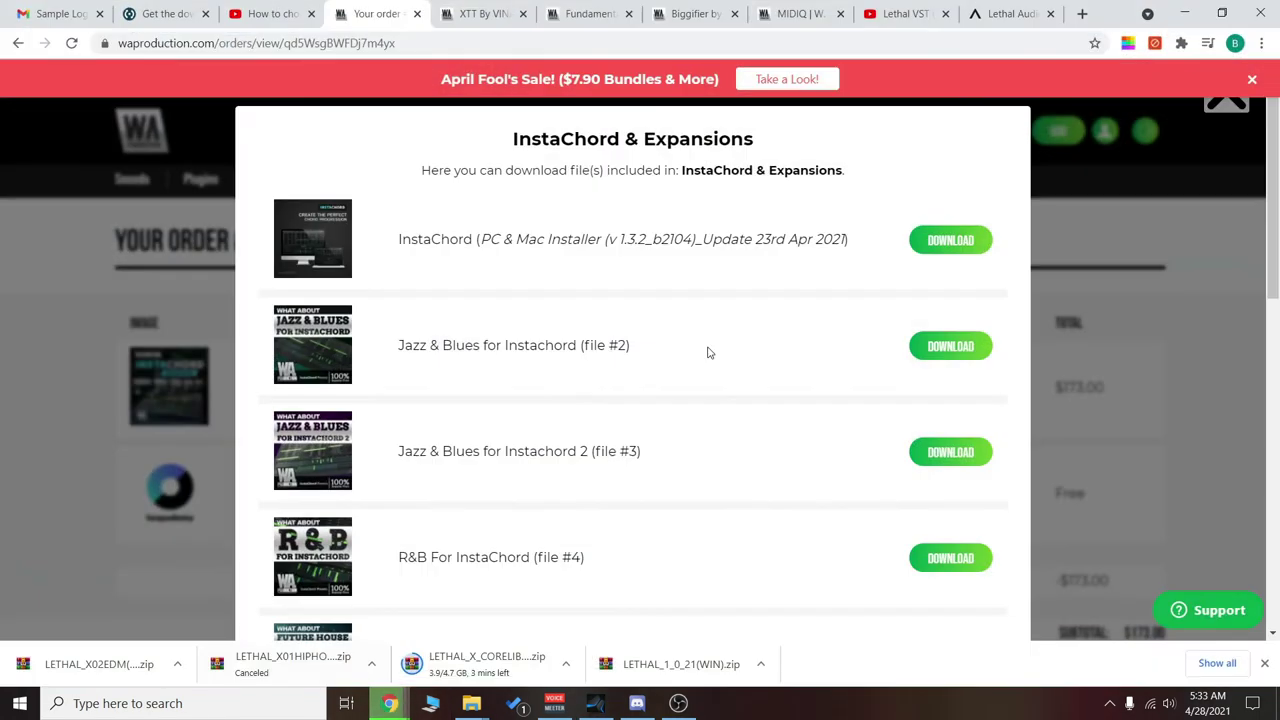
pyautogui.scroll(-8, 709, 360)
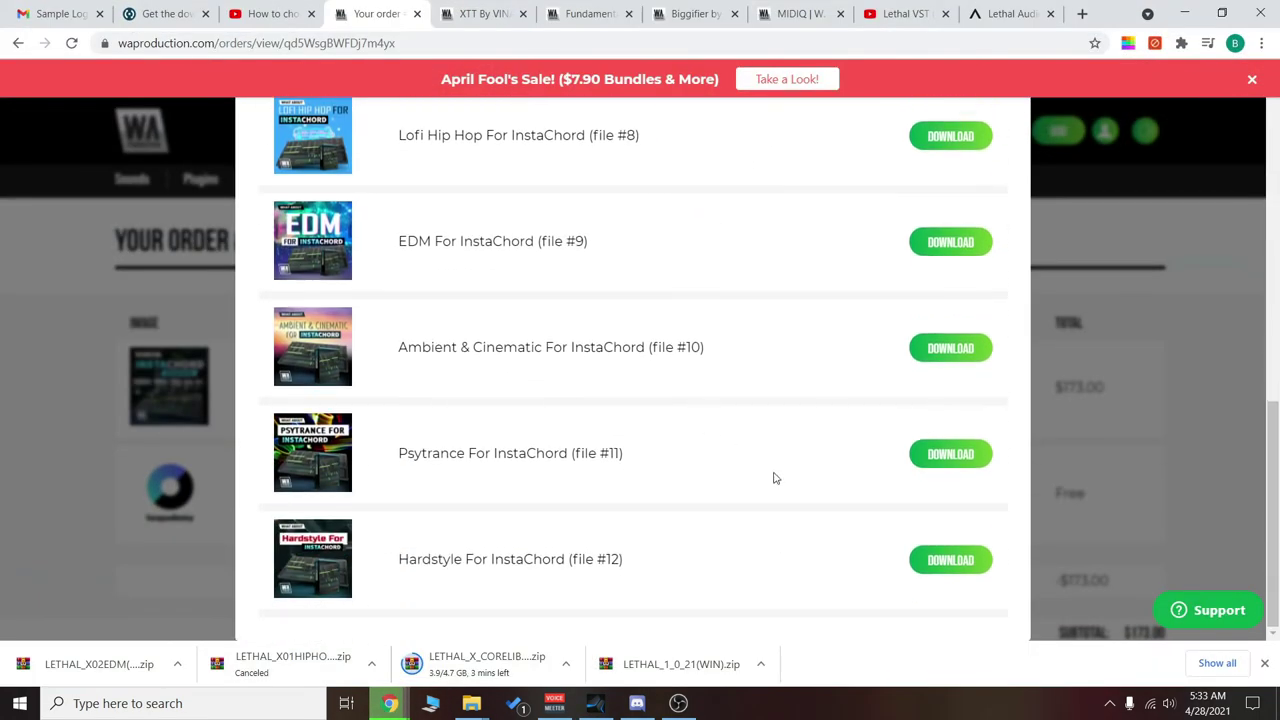
pyautogui.scroll(8, 787, 481)
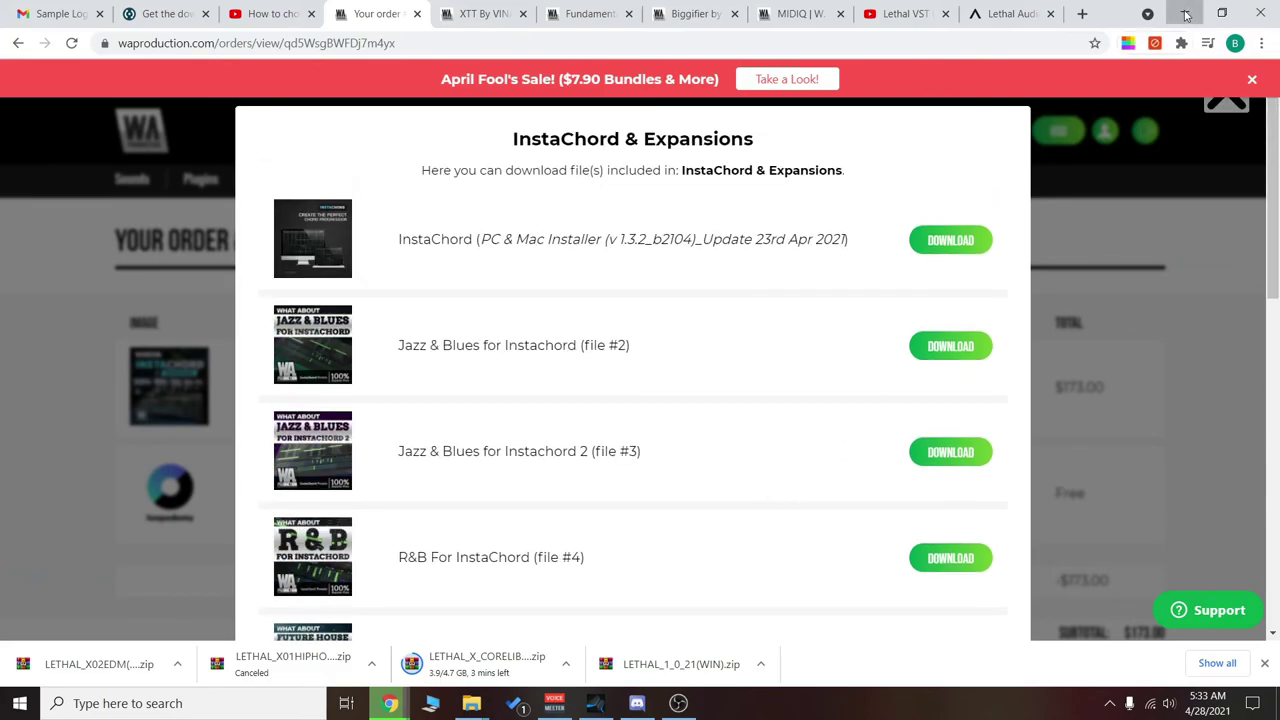
# Step: Return to Studio One and select the Kontakt track, briefly viewing Instachord
pyautogui.click(1185, 14)
pyautogui.click(172, 238)
pyautogui.scroll(-2, 170, 220)
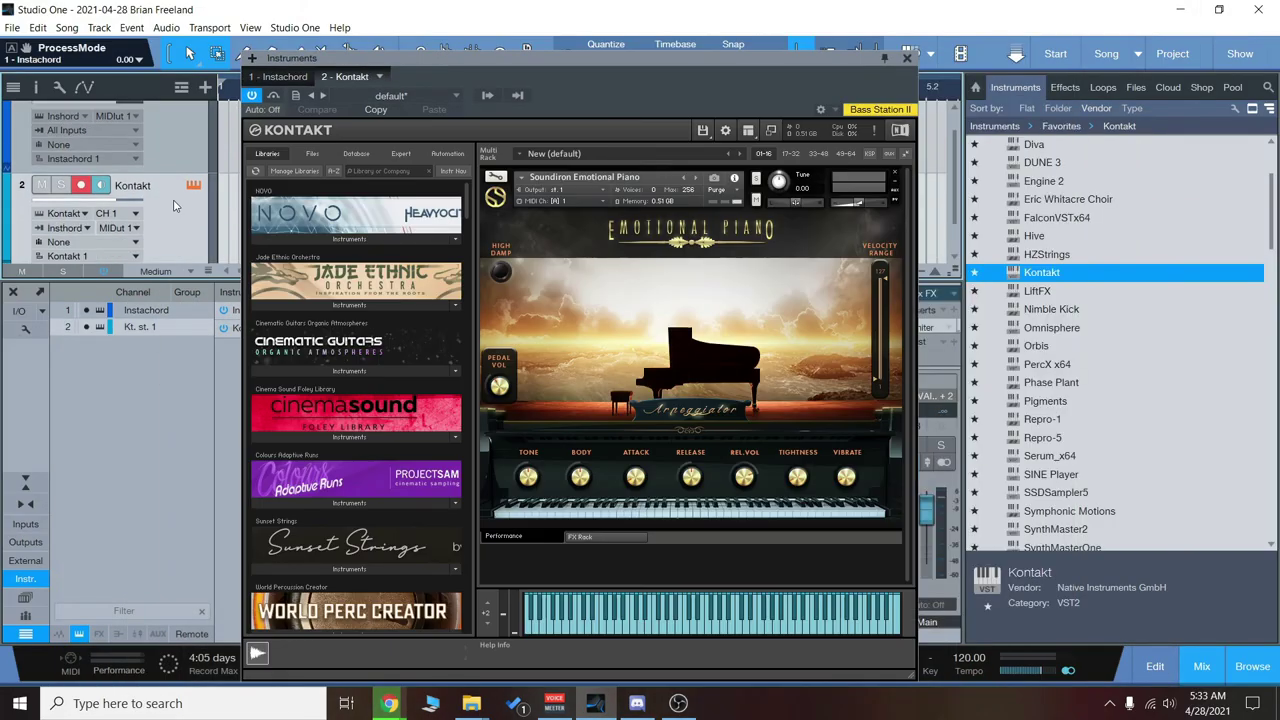
pyautogui.scroll(2, 168, 213)
pyautogui.scroll(-2, 172, 212)
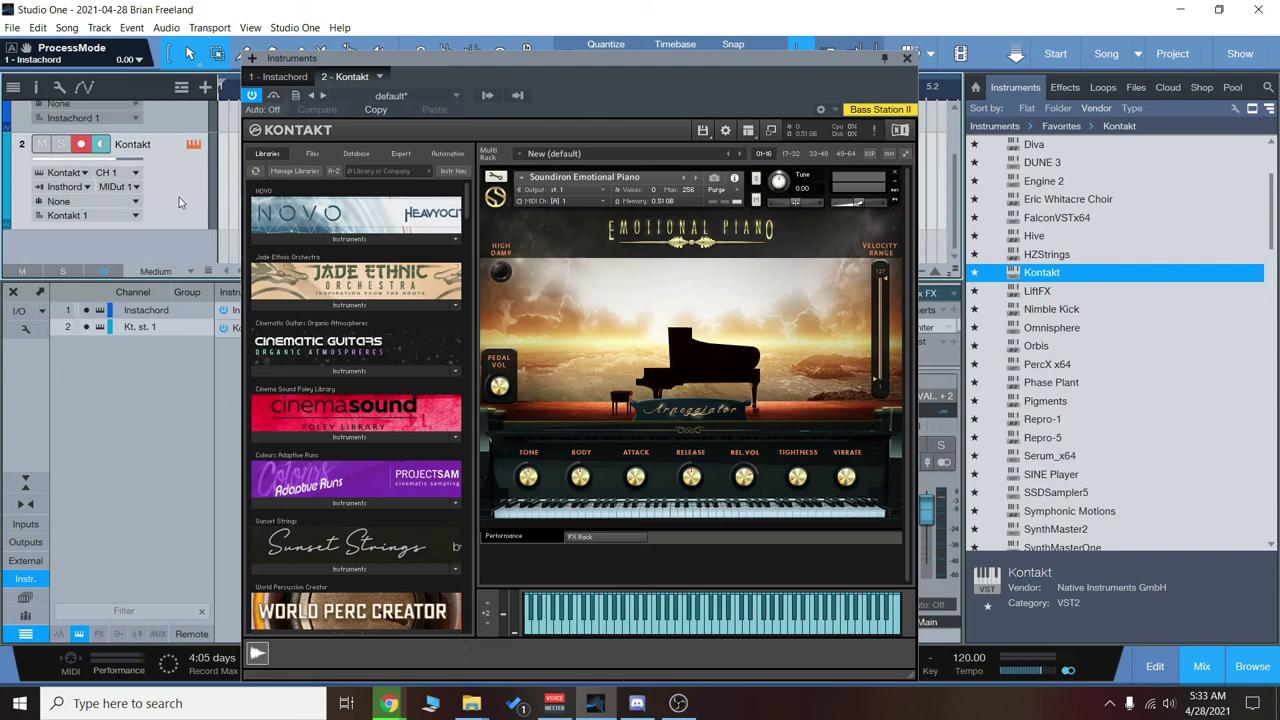
pyautogui.scroll(2, 174, 205)
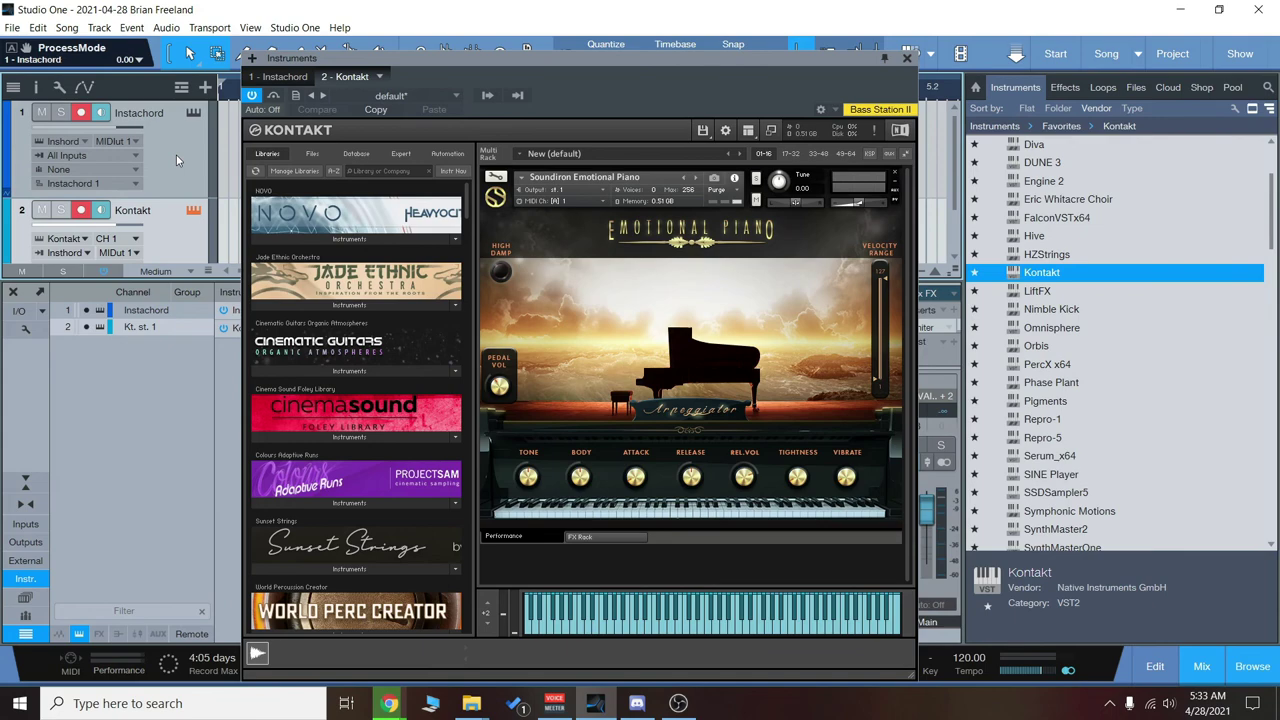
pyautogui.click(176, 160)
pyautogui.click(187, 173)
# Step: Keep Instachord as the Kontakt input, then select the Instachord track to show its WA 15 preset
pyautogui.scroll(-1, 150, 180)
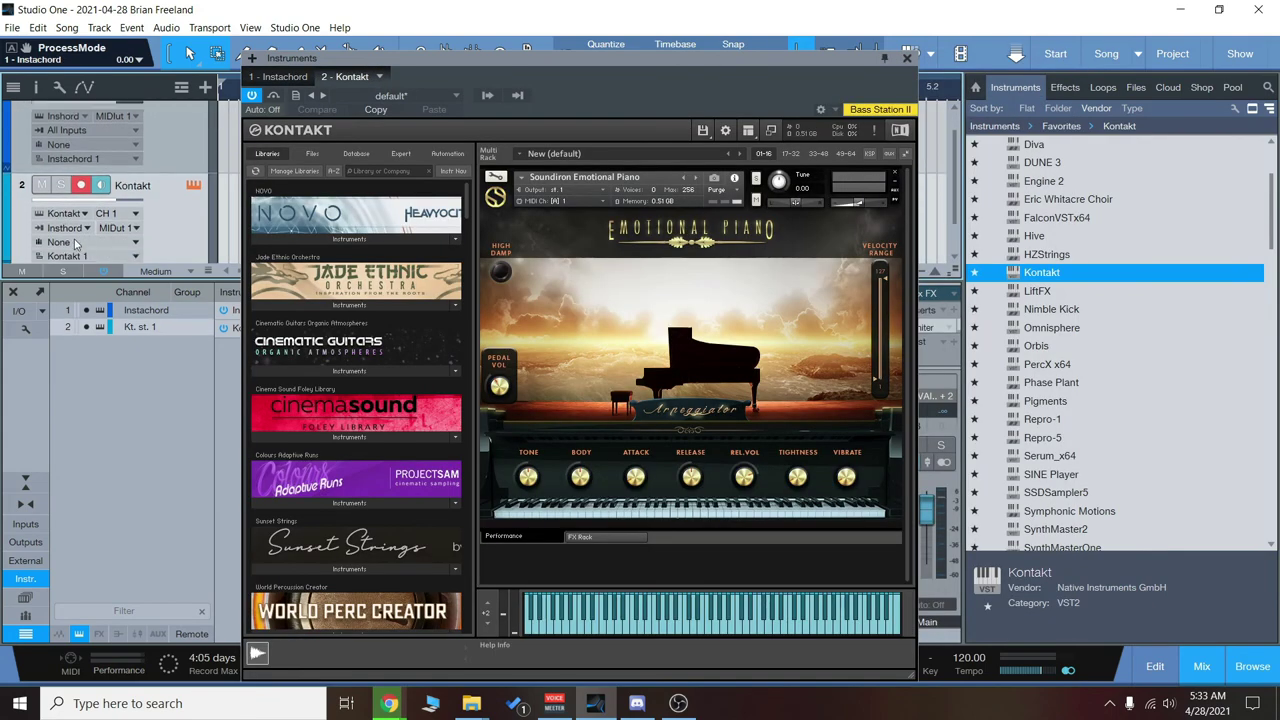
pyautogui.click(83, 228)
pyautogui.click(118, 304)
pyautogui.scroll(1, 178, 175)
pyautogui.click(174, 147)
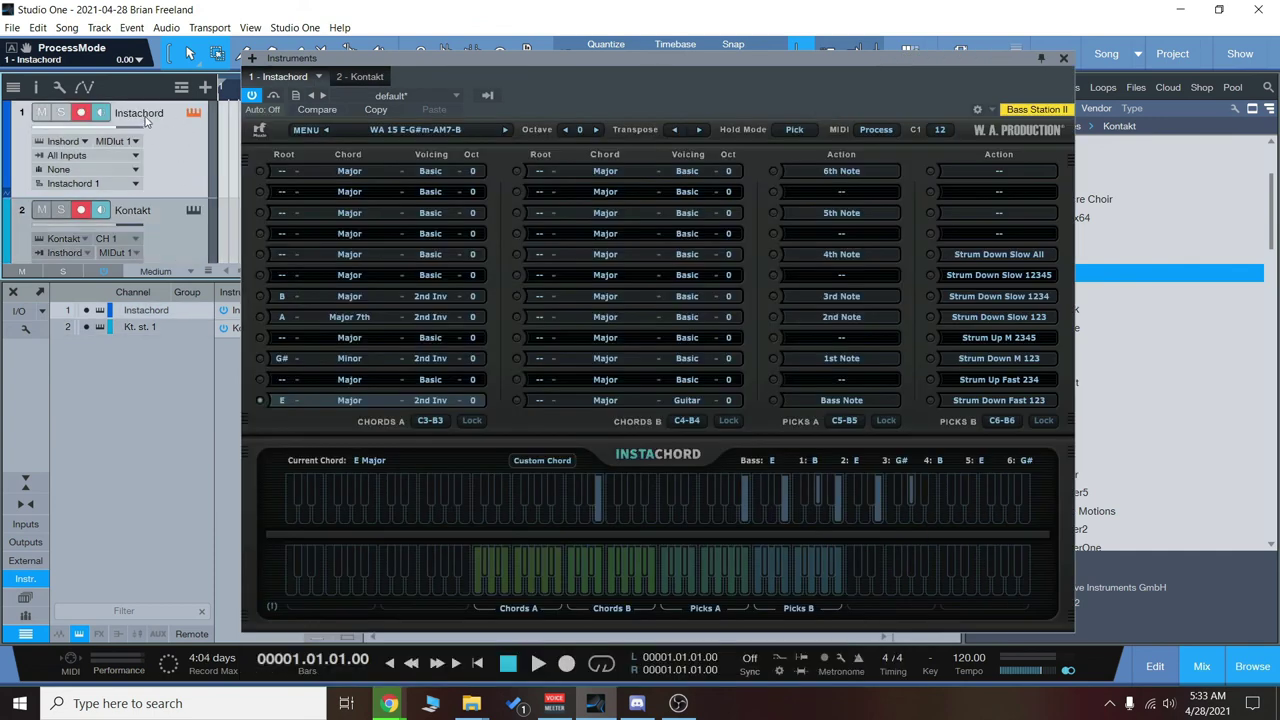